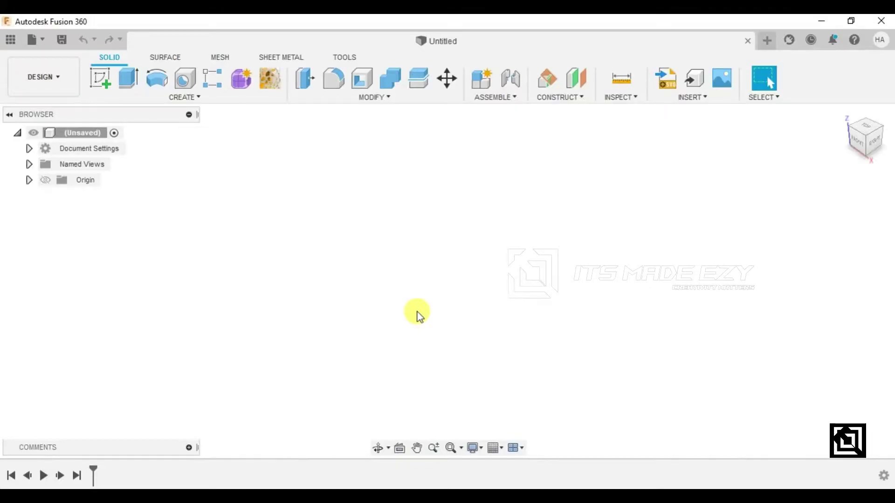
Step: Start a new sketch so the origin planes appear for selection
left_click(99, 74)
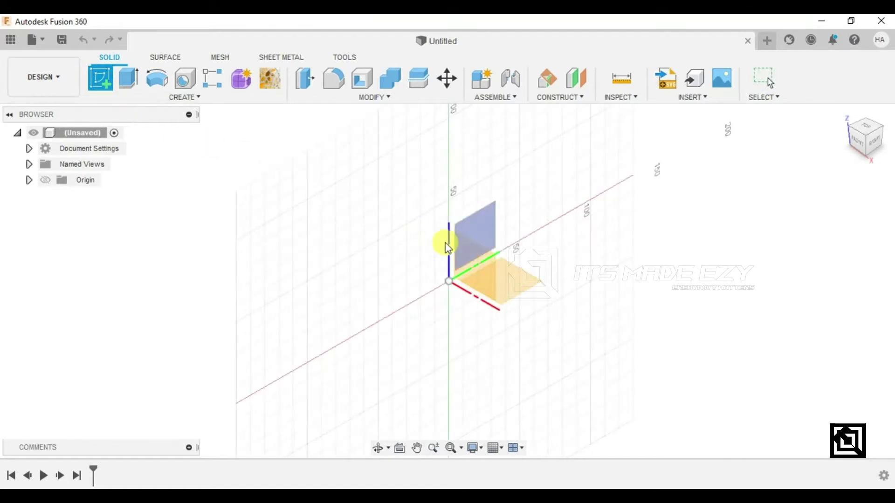
Step: Draw a 2-point rectangle from the origin on the front plane
left_click(467, 264)
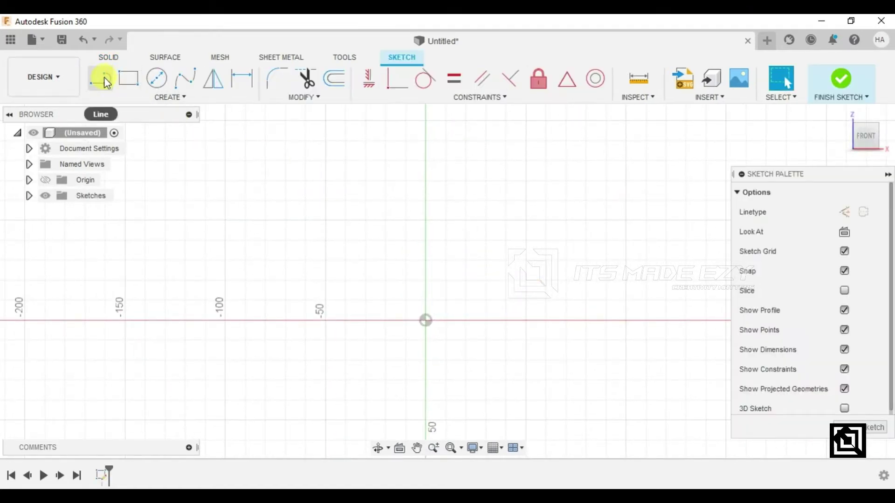
left_click(122, 86)
left_click(425, 320)
left_click(544, 301)
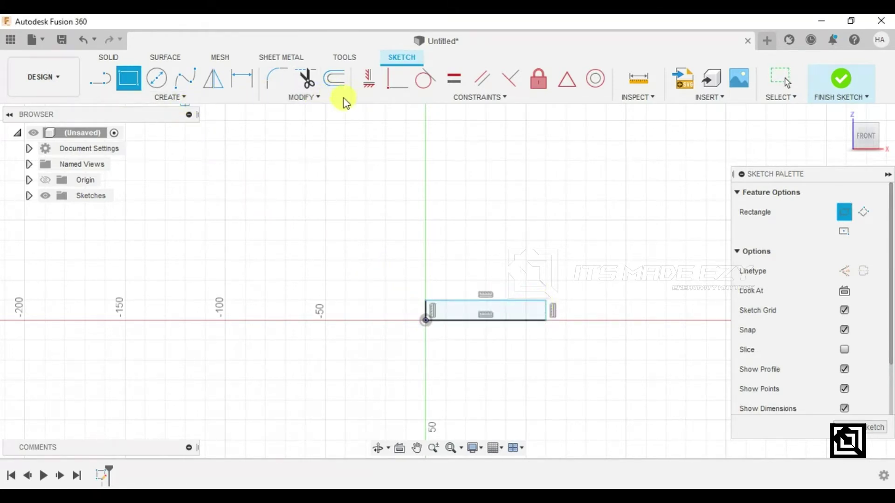
Step: Dimension the rectangle 6 mm wide and 1 mm tall
left_click(326, 98)
mouse_move(292, 125)
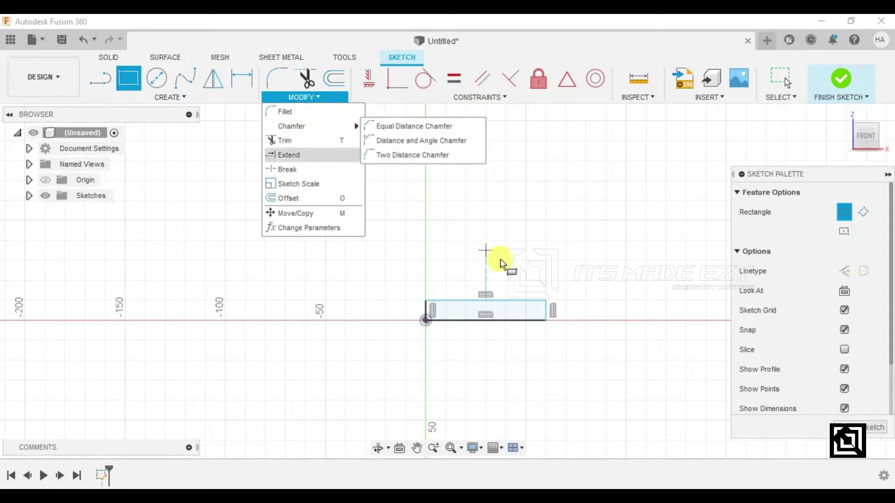
left_click(243, 79)
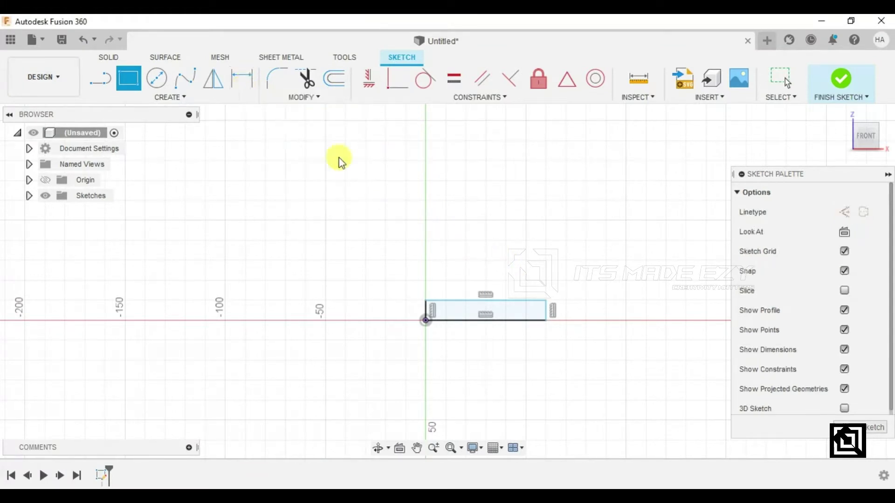
left_click(471, 300)
left_click(473, 264)
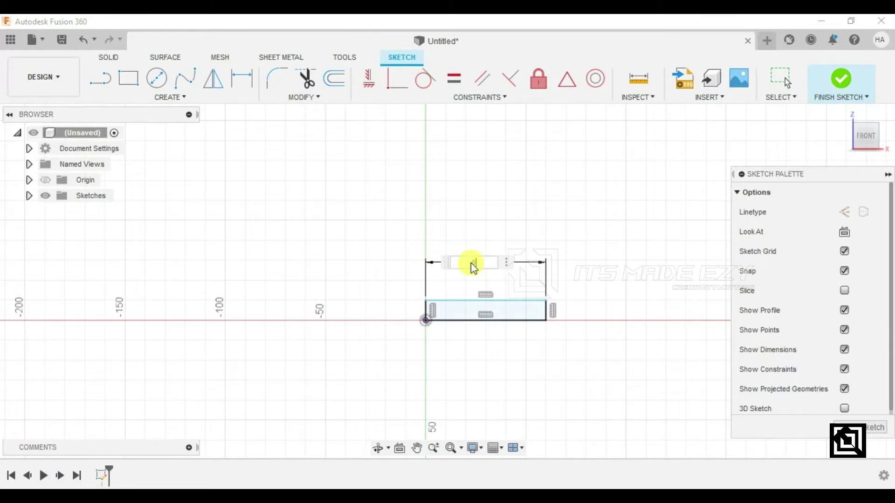
type("6")
key("Return")
scroll(434, 280, "up", 3)
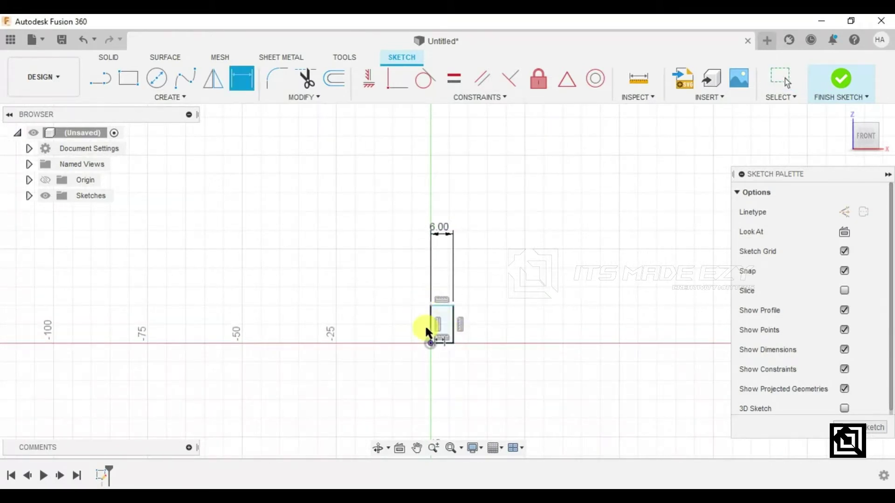
left_click(429, 324)
left_click(373, 316)
type("1")
key("Return")
scroll(420, 373, "up", 2)
scroll(455, 322, "up", 3)
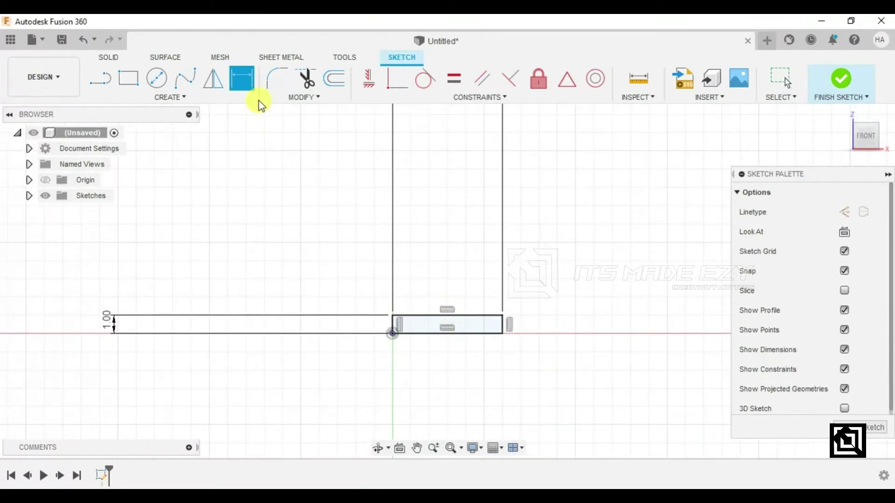
Step: Apply an equal-distance chamfer to the rectangle's top-right corner
left_click(314, 98)
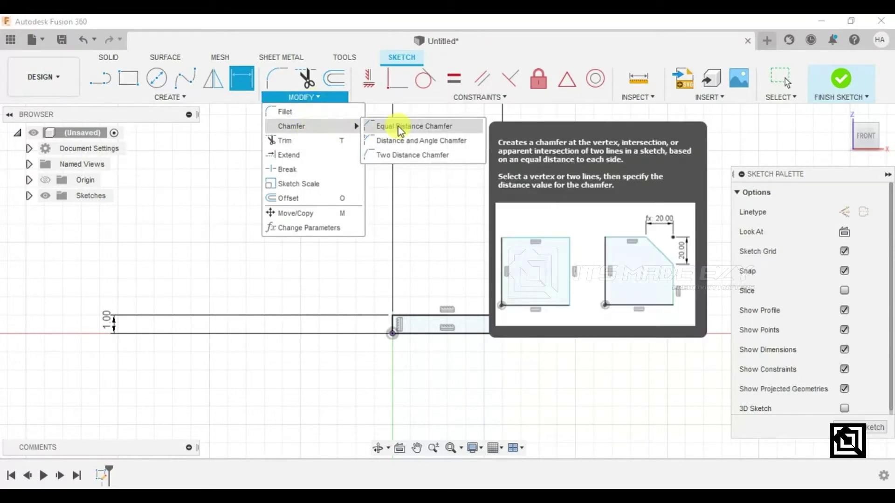
mouse_move(292, 125)
left_click(398, 124)
left_click(502, 315)
type("1")
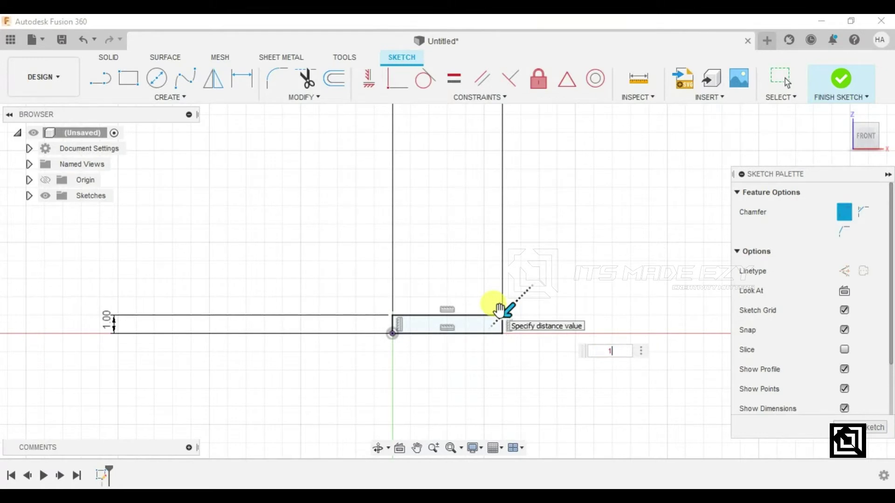
scroll(500, 310, "up", 3)
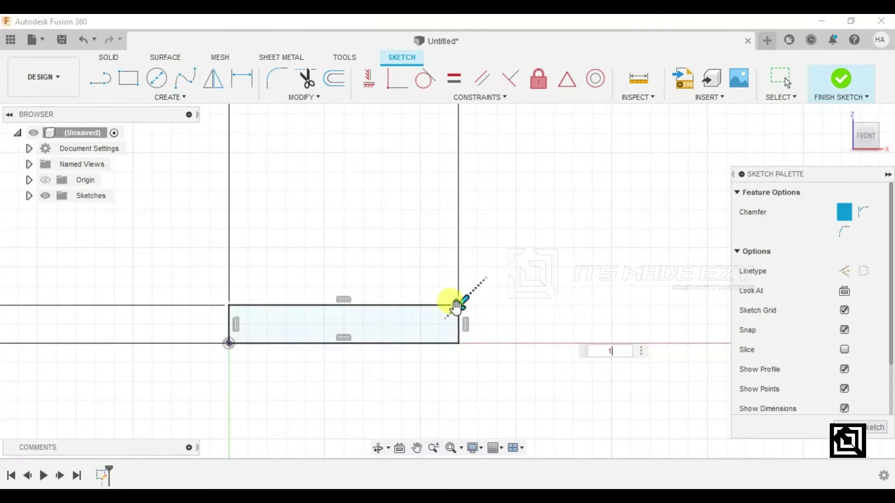
key("Return")
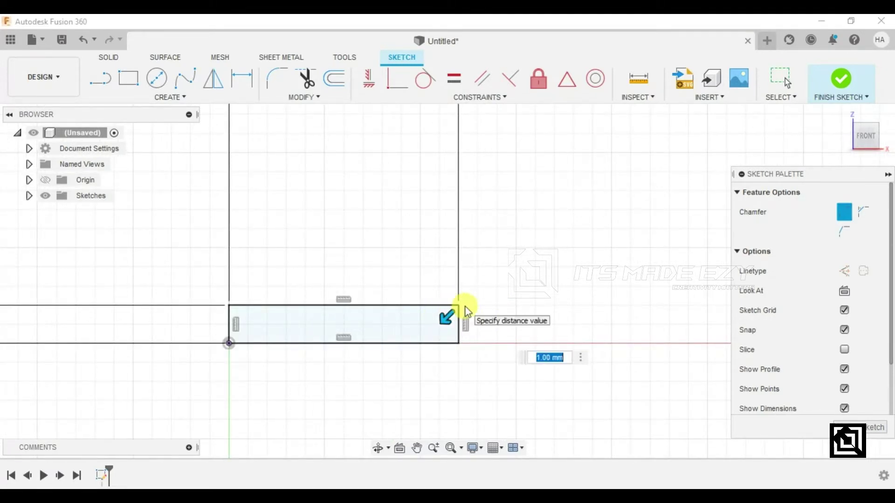
left_click_drag(441, 316, 459, 315)
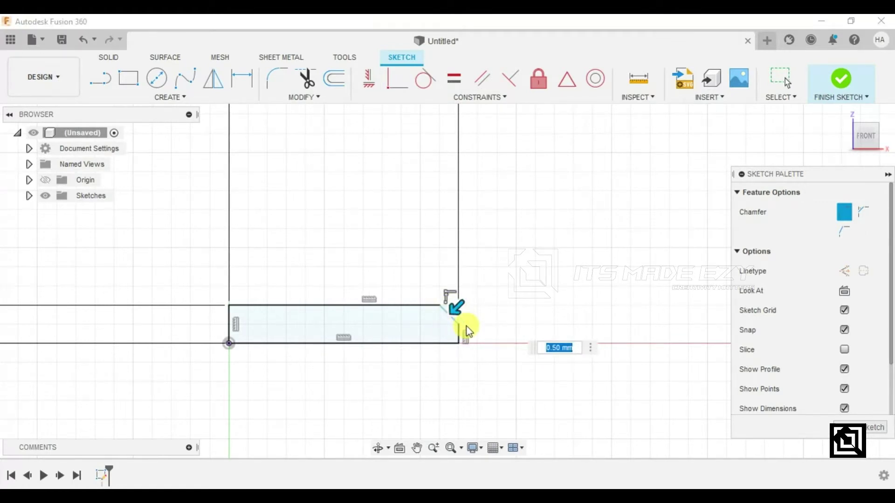
type("0.9")
key("Return")
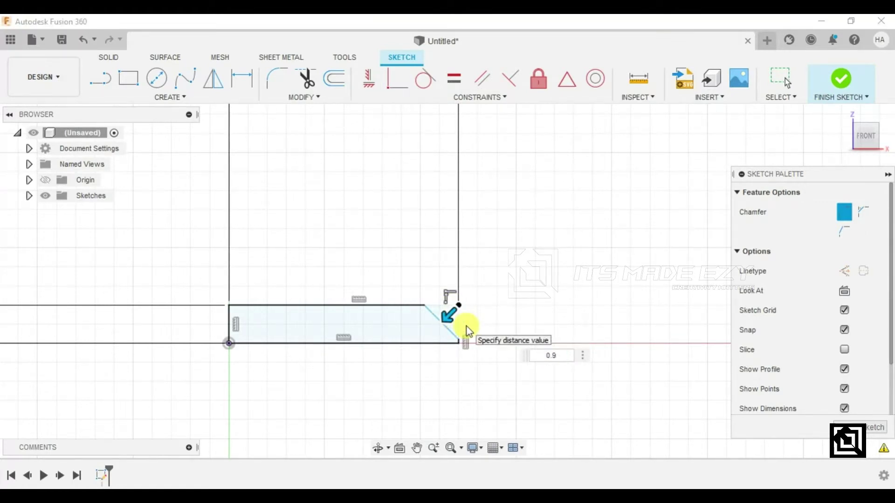
Step: Set the chamfer distance to 0.99 mm and apply it
type("0.")
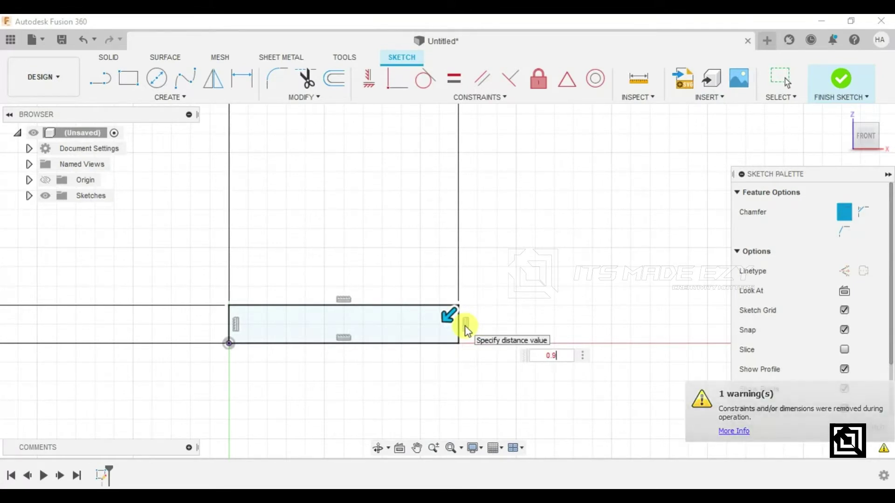
type("99")
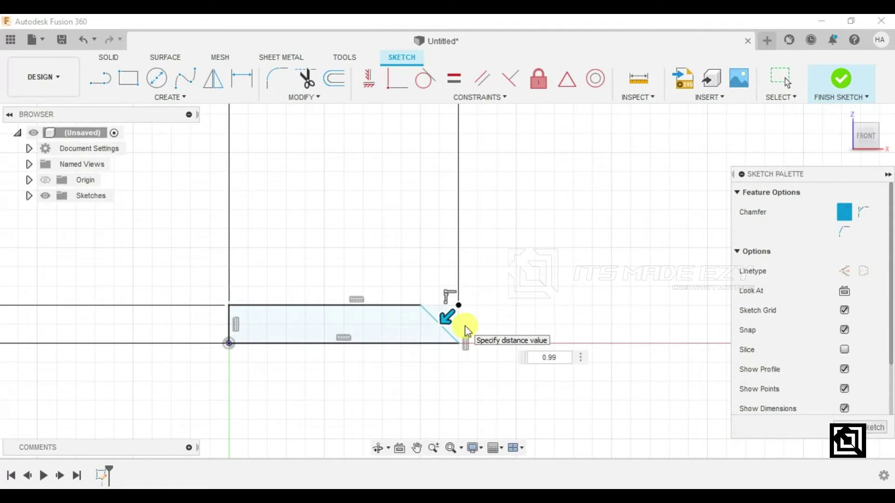
key("BackSpace")
key("BackSpace")
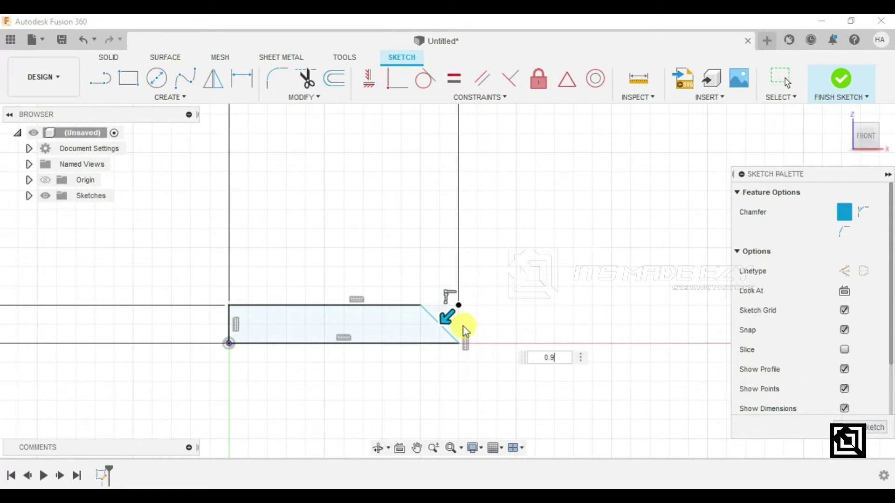
key("BackSpace")
key("BackSpace")
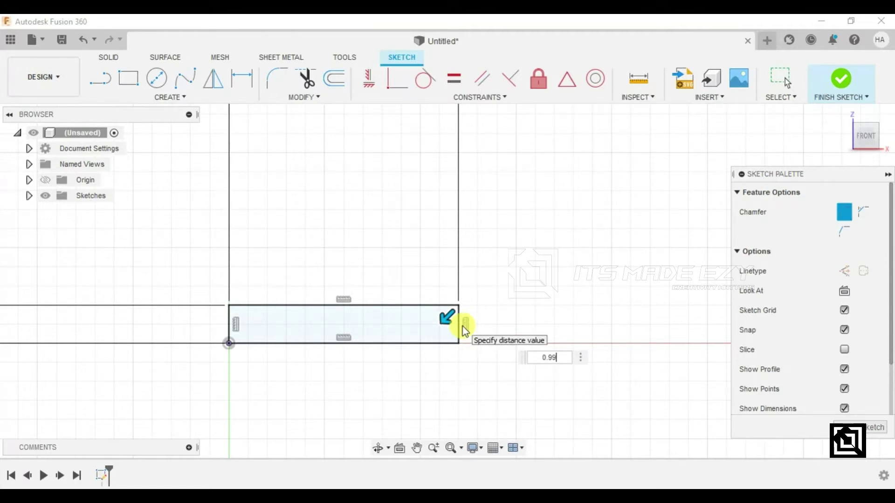
key("Return")
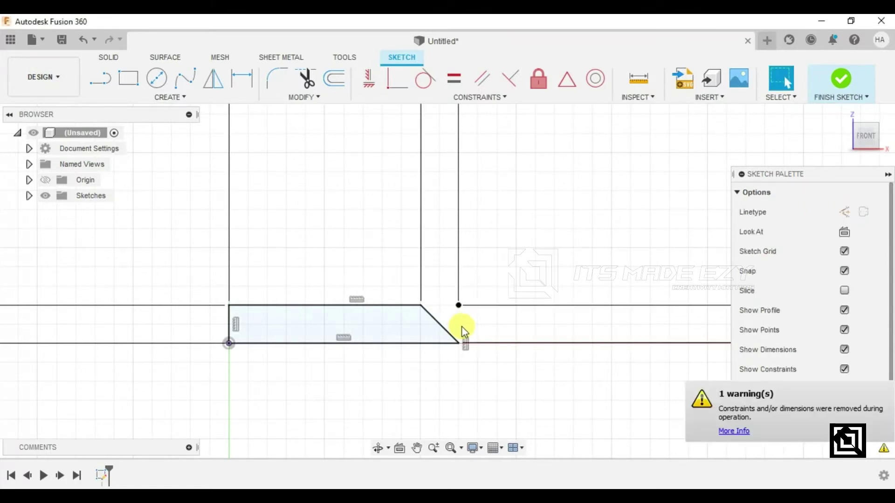
scroll(363, 362, "up", 1)
scroll(364, 354, "up", 2)
scroll(385, 339, "down", 2)
scroll(448, 322, "up", 4)
scroll(448, 324, "down", 2)
scroll(357, 316, "down", 1)
scroll(239, 315, "down", 2)
scroll(177, 319, "down", 3)
scroll(177, 320, "down", 2)
scroll(518, 335, "down", 2)
scroll(244, 328, "up", 3)
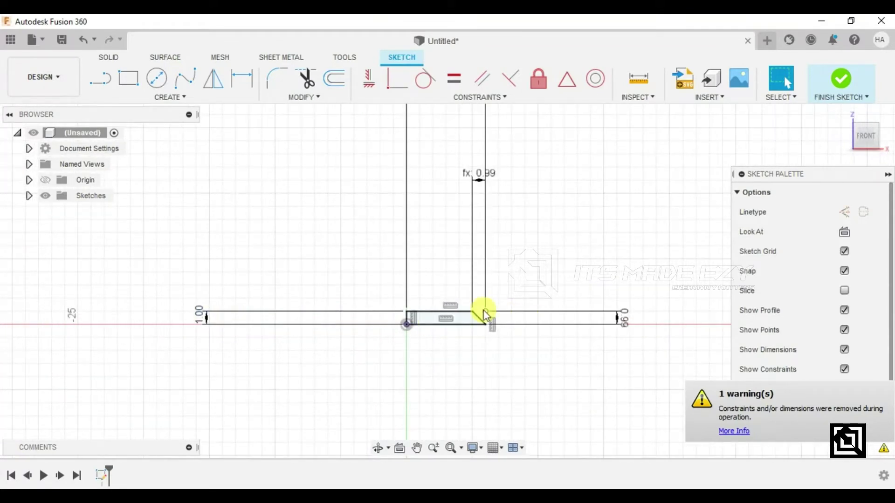
Step: Change the profile's 1.00 height dimension to 0.5 mm
double_click(202, 320)
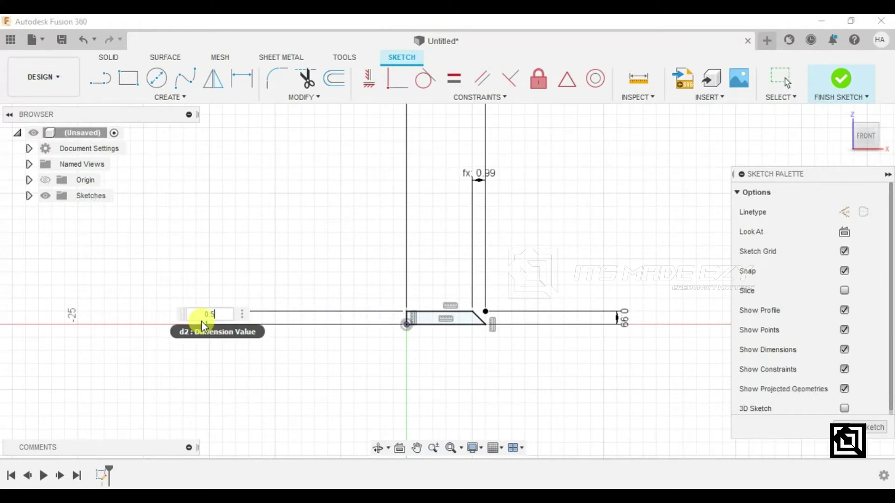
key("Return")
scroll(495, 321, "up", 3)
scroll(495, 321, "up", 2)
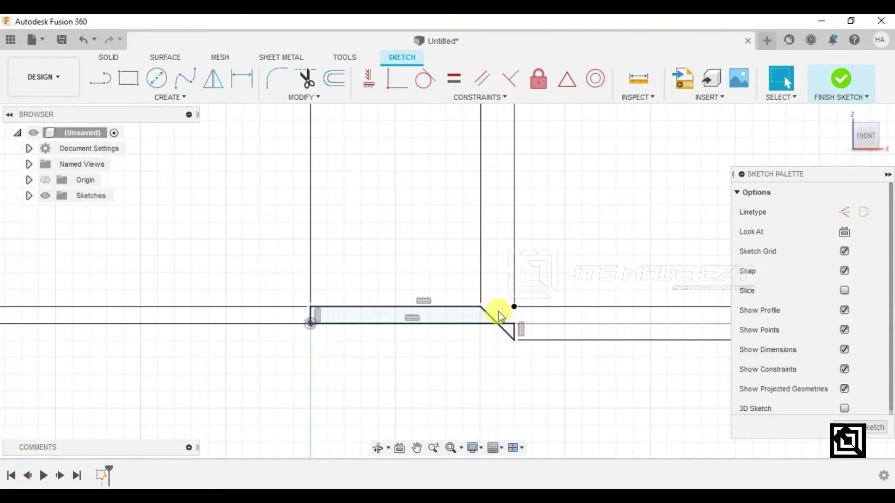
Step: Reduce the 0.99 chamfer dimension on the right to 0.49 mm
left_click(516, 339)
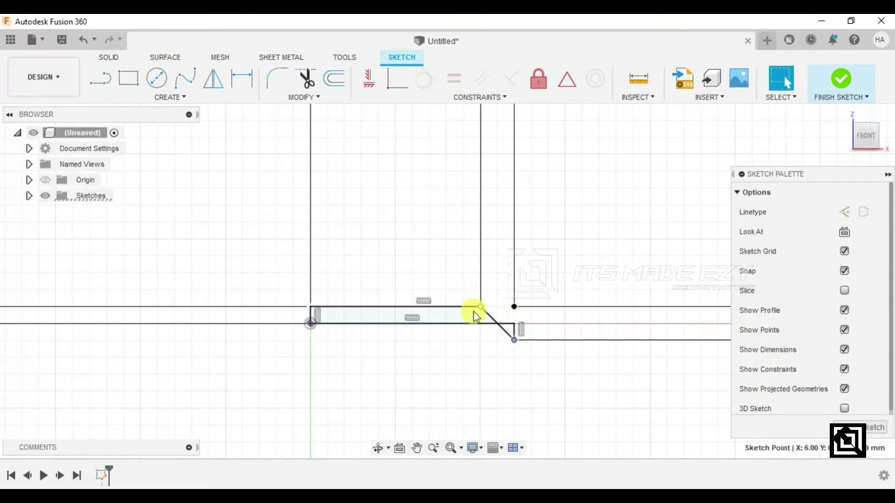
scroll(491, 315, "down", 1)
scroll(491, 315, "down", 3)
scroll(491, 314, "down", 1)
left_click(615, 328)
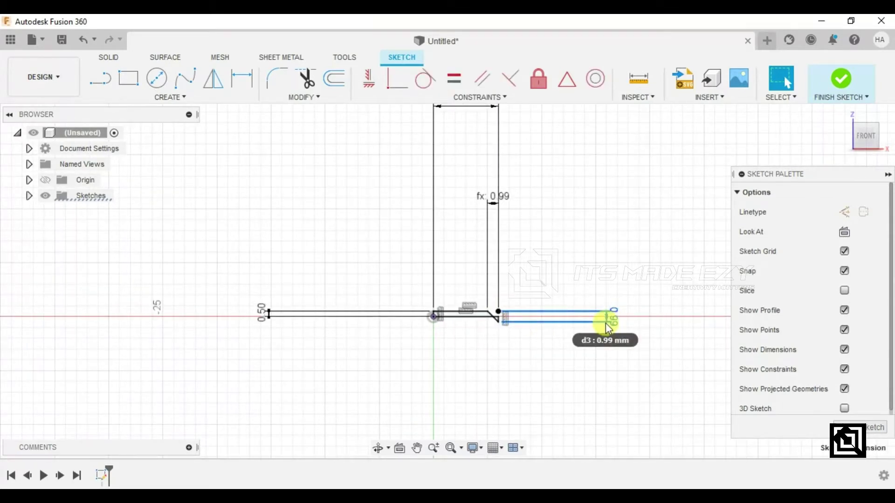
double_click(607, 325)
type("0.4")
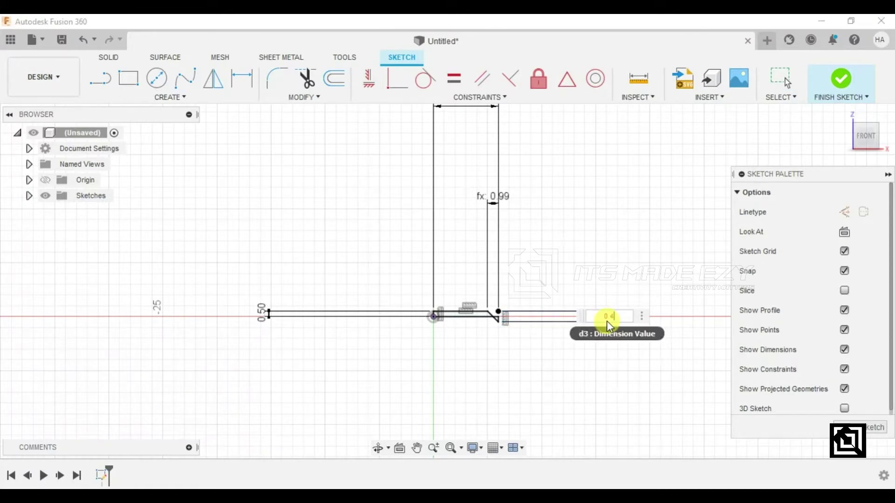
type("9")
key("Return")
scroll(477, 260, "up", 2)
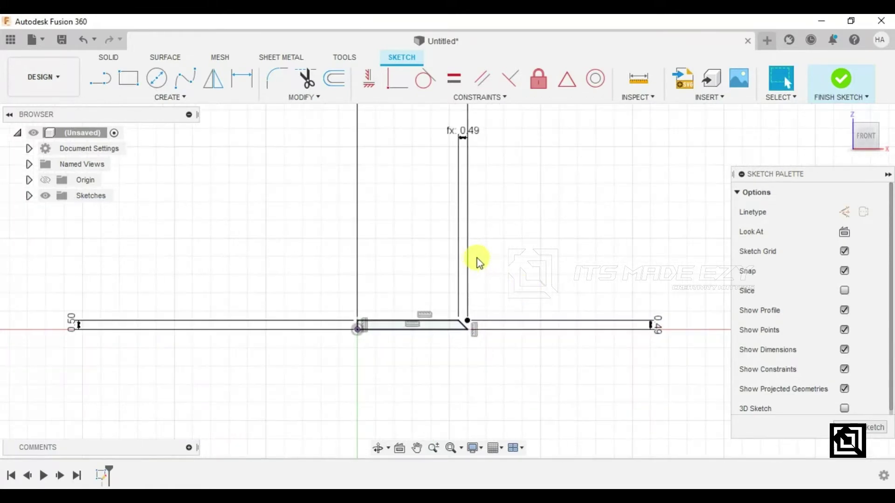
scroll(479, 292, "up", 2)
scroll(458, 350, "up", 2)
scroll(457, 349, "up", 2)
scroll(457, 347, "up", 1)
scroll(452, 344, "up", 1)
scroll(465, 326, "up", 2)
scroll(483, 321, "up", 1)
scroll(483, 318, "down", 2)
scroll(474, 317, "down", 3)
scroll(472, 319, "down", 3)
scroll(472, 318, "down", 2)
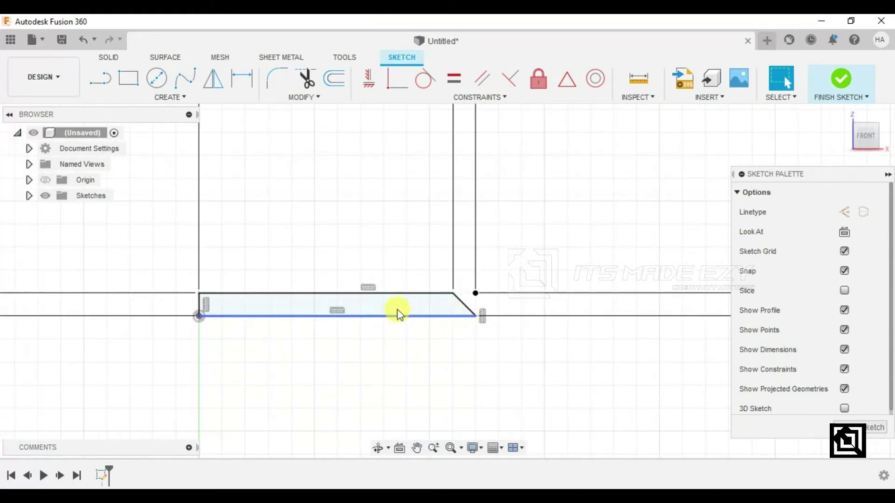
Step: Draw a narrow upright rectangle from the origin, up and to the left
left_click(134, 83)
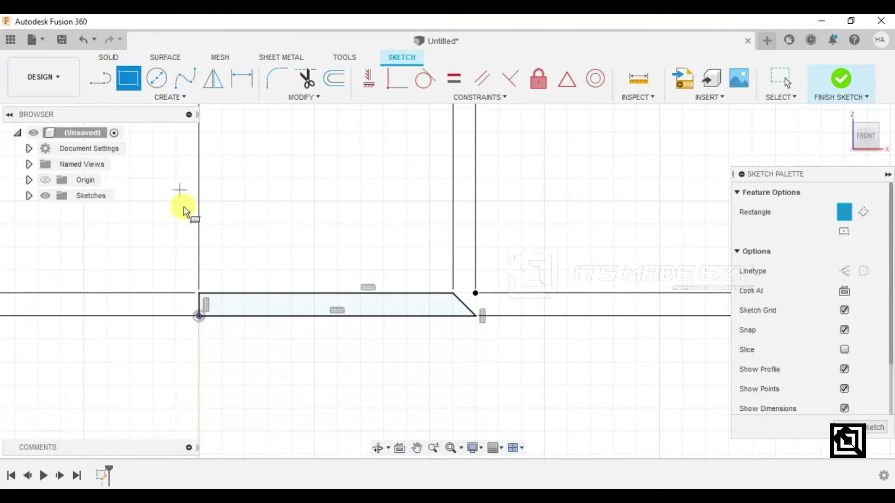
left_click(199, 316)
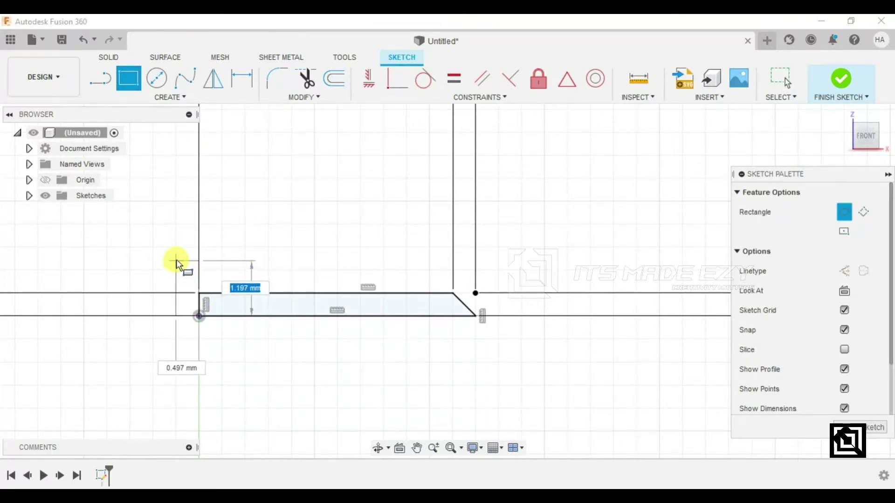
left_click(180, 257)
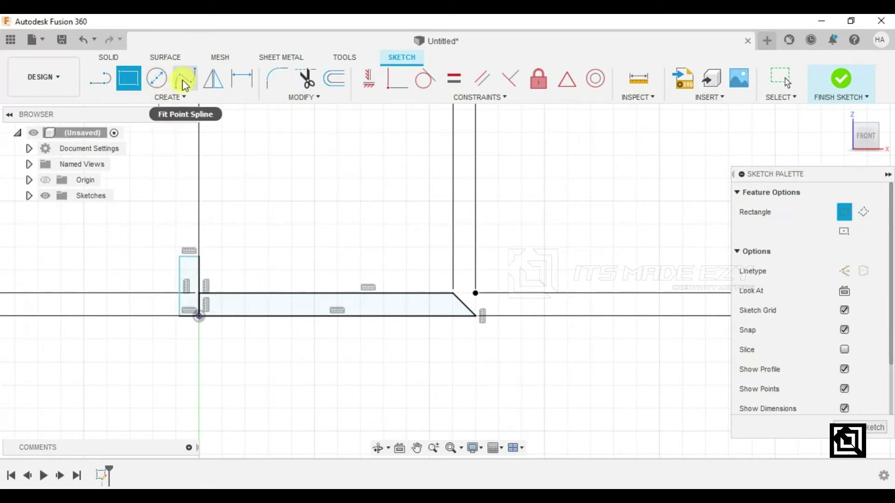
left_click(184, 79)
Step: Sketch a fit-point spline from the rectangle's top-left corner down past the baseline
left_click(179, 257)
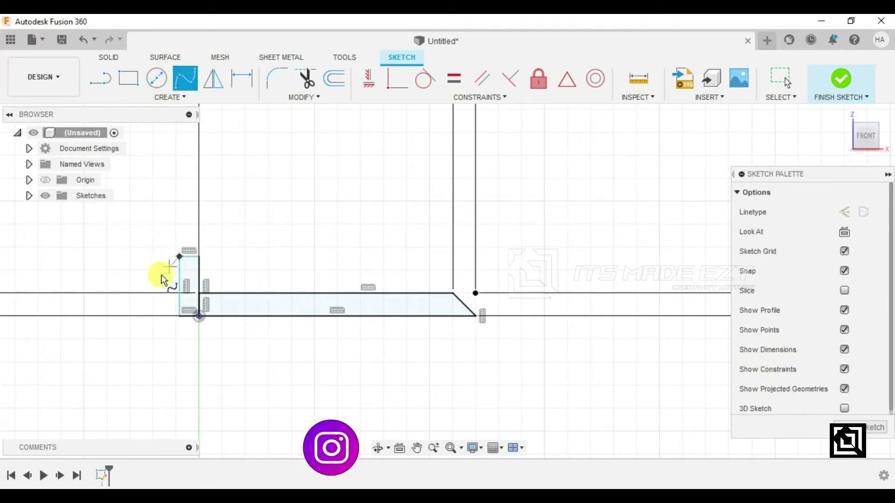
left_click(158, 315)
left_click(189, 327)
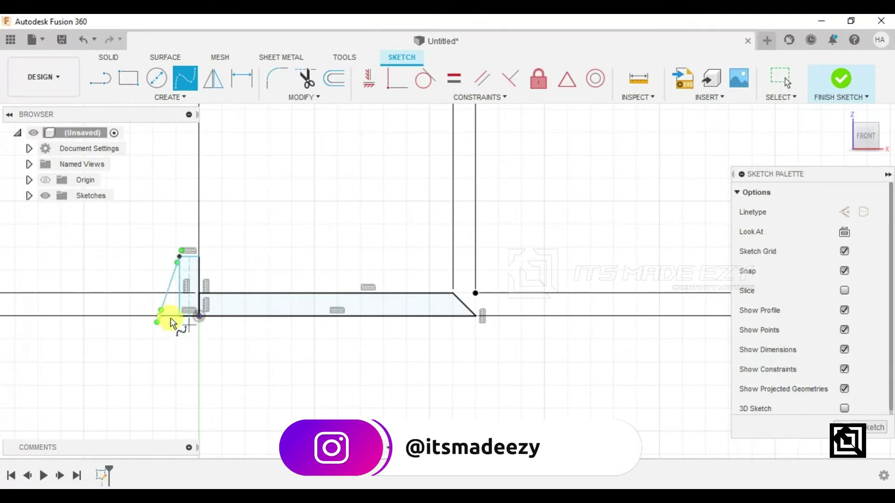
key("Escape")
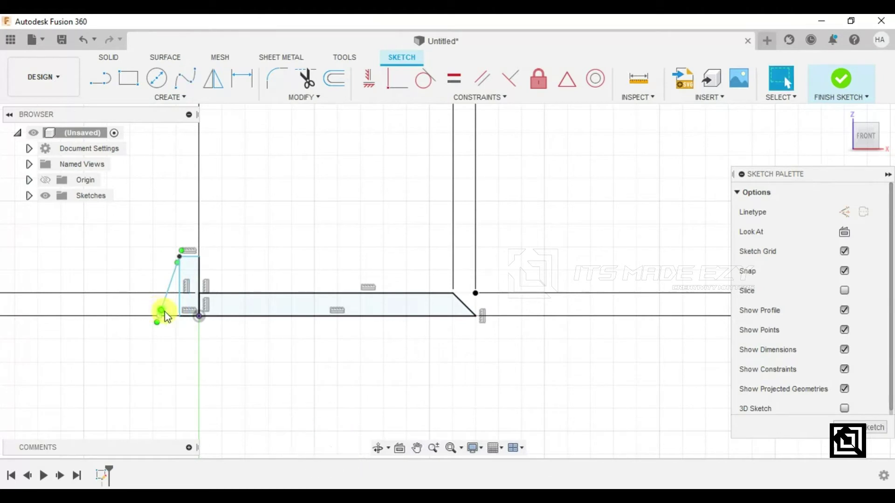
left_click_drag(163, 309, 159, 307)
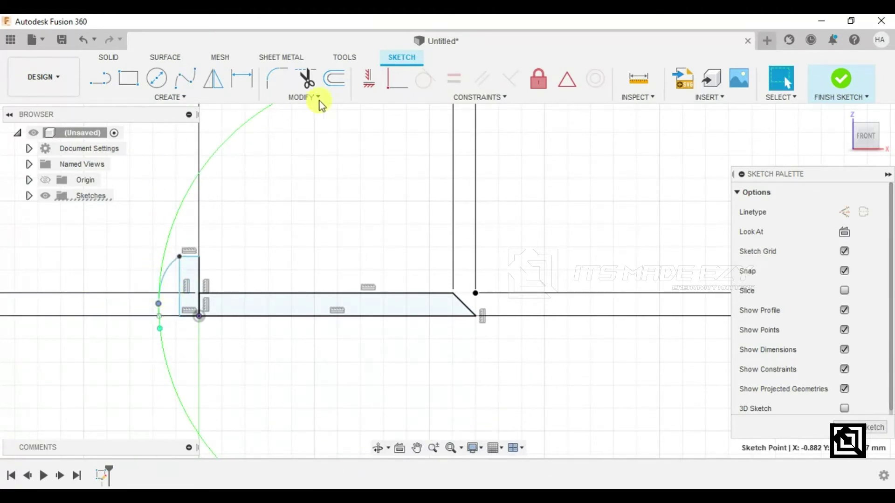
Step: Make the spline's end coincident and its top tangent horizontal
left_click(370, 79)
left_click(183, 256)
scroll(179, 254, "up", 3)
left_click(176, 261)
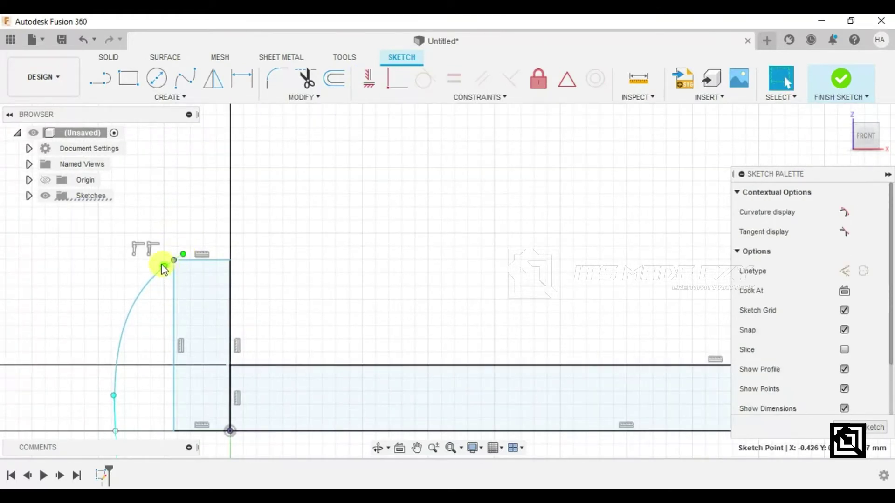
left_click(166, 267)
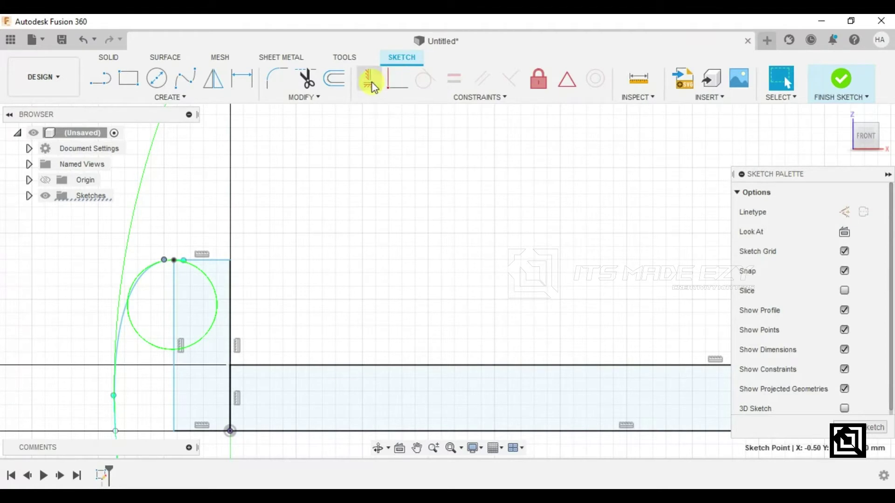
left_click(369, 78)
left_click(180, 260)
scroll(180, 260, "up", 2)
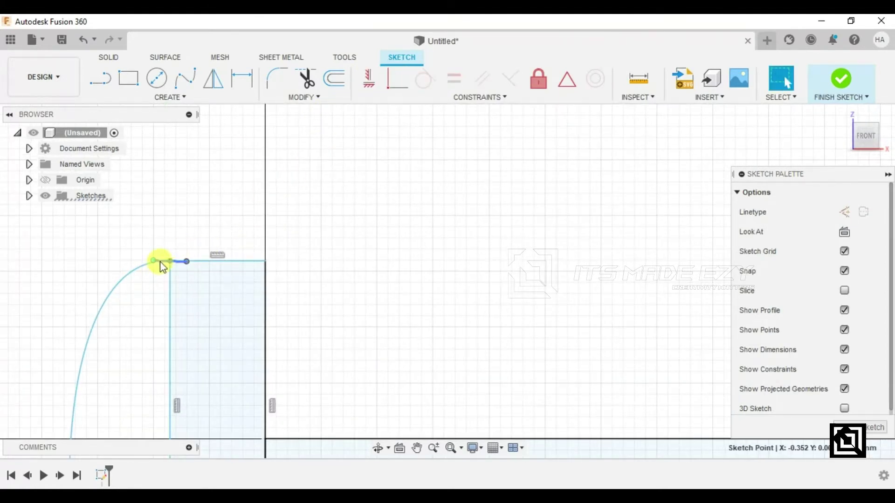
Step: Constrain both spline tangent handles horizontal/vertical and start a closing bottom line
left_click(161, 262)
left_click(371, 77)
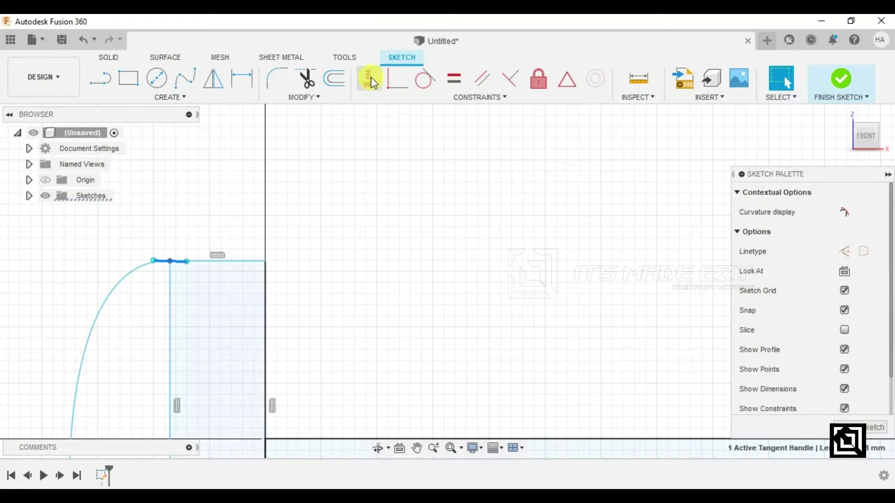
scroll(261, 154, "down", 2)
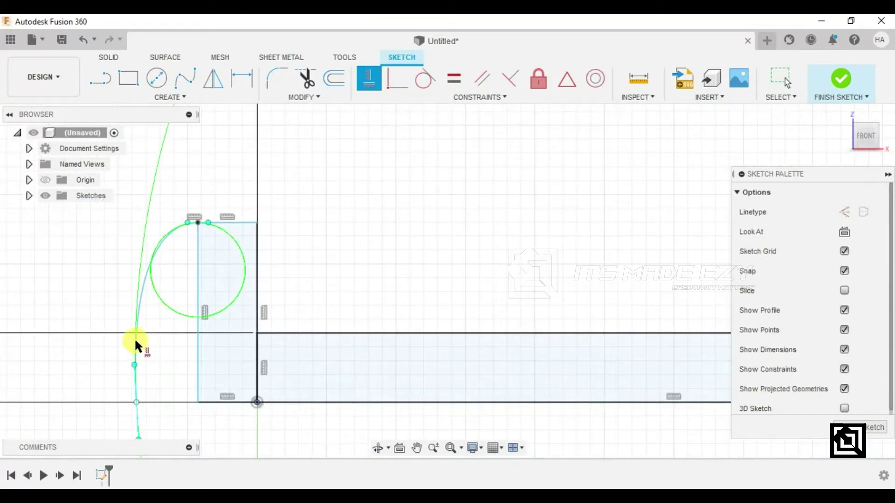
scroll(135, 355, "up", 3)
key("Escape")
left_click(135, 403)
left_click(369, 79)
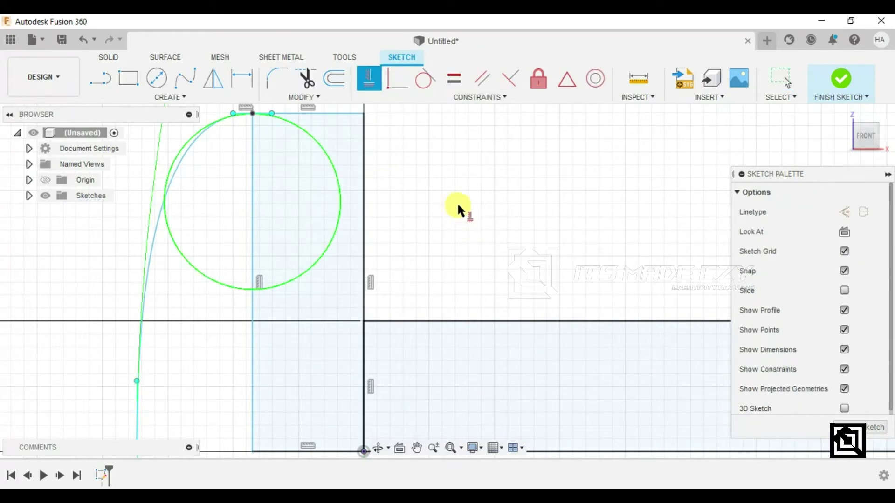
scroll(452, 205, "down", 2)
scroll(452, 205, "down", 1)
key("Escape")
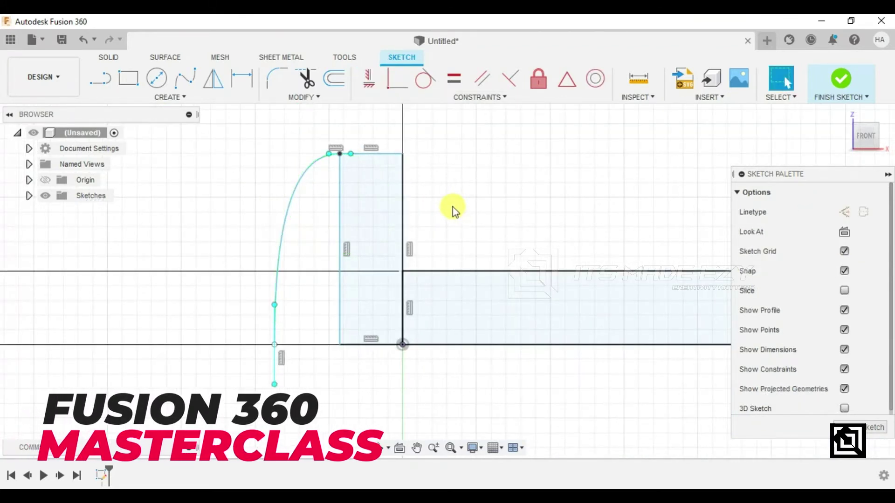
left_click(110, 89)
left_click(275, 345)
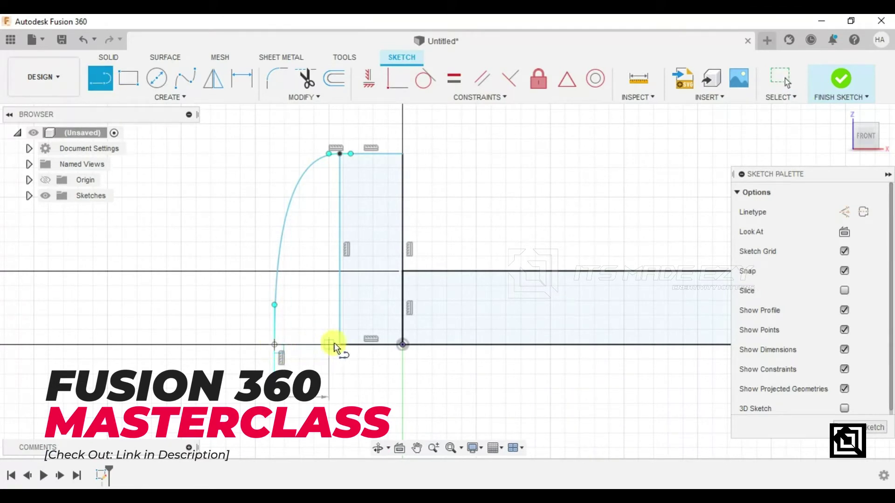
Step: Finish the closing line along the bottom of the head profile
double_click(340, 345)
key("Escape")
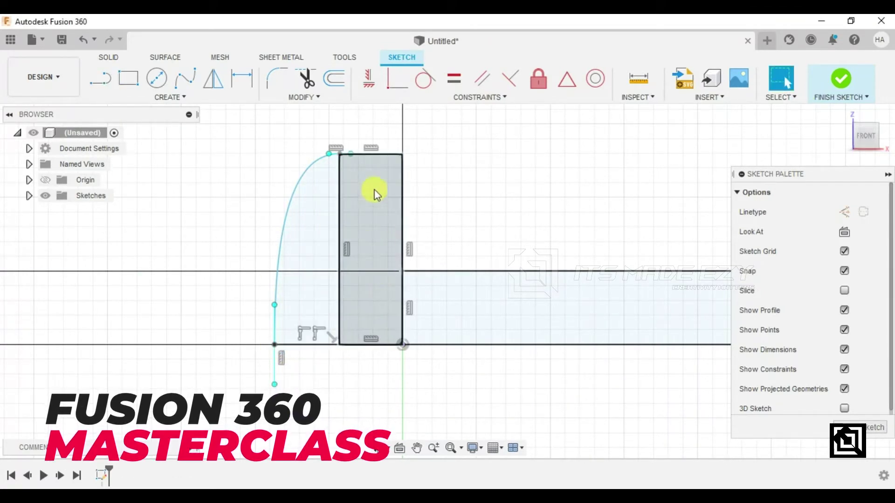
scroll(451, 229, "down", 1)
scroll(451, 229, "down", 1)
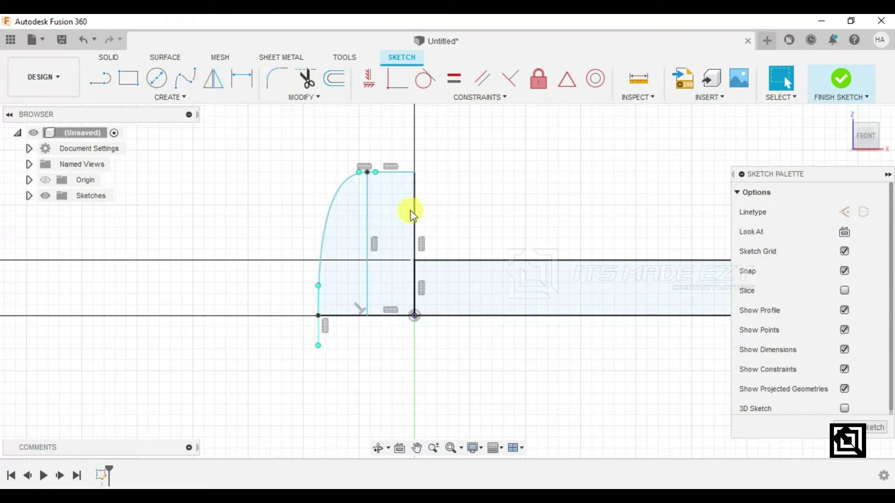
Step: Dimension the head's top flat to 0.10 and the head width to 0.40
left_click(242, 78)
left_click(392, 146)
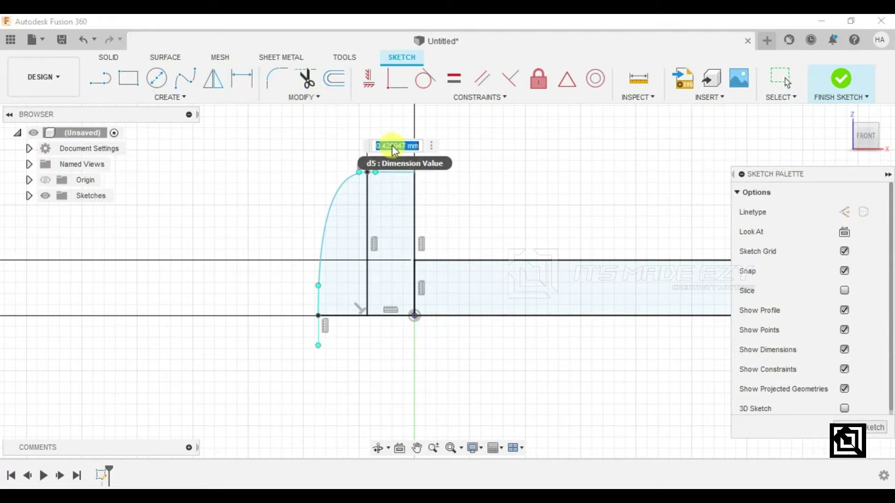
type("0.1")
key("Return")
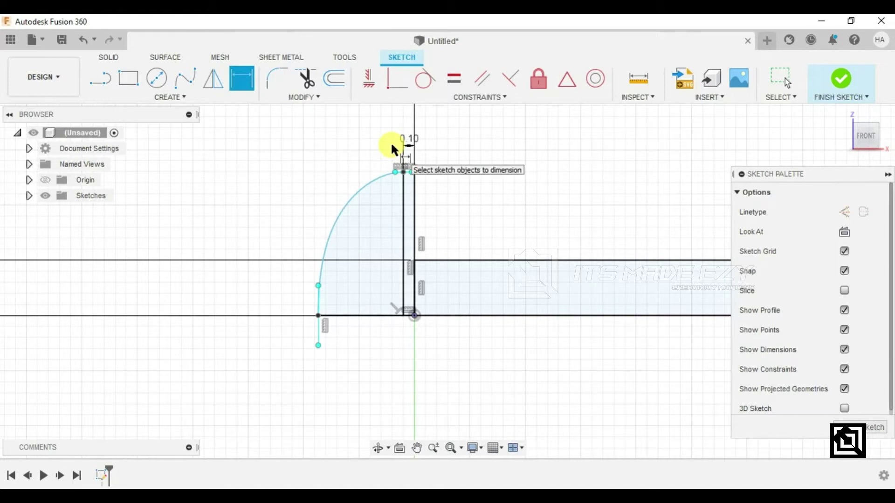
left_click(318, 315)
left_click(367, 354)
type("0.3")
key("Return")
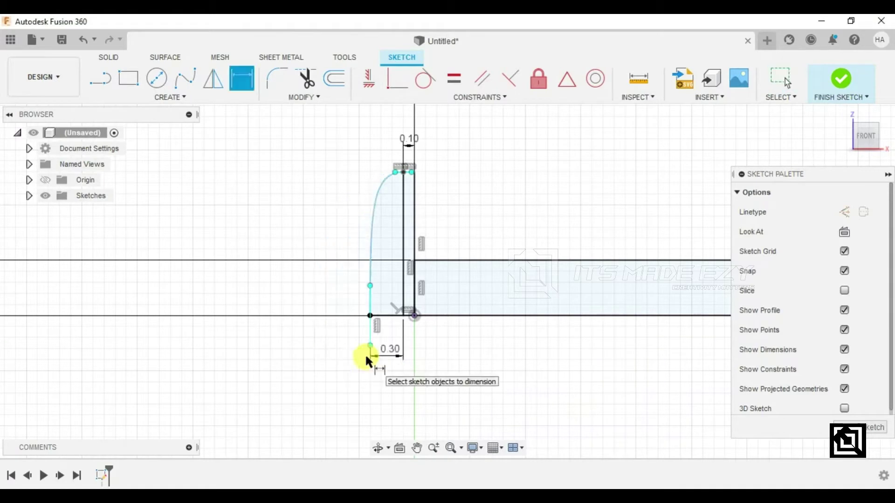
double_click(390, 355)
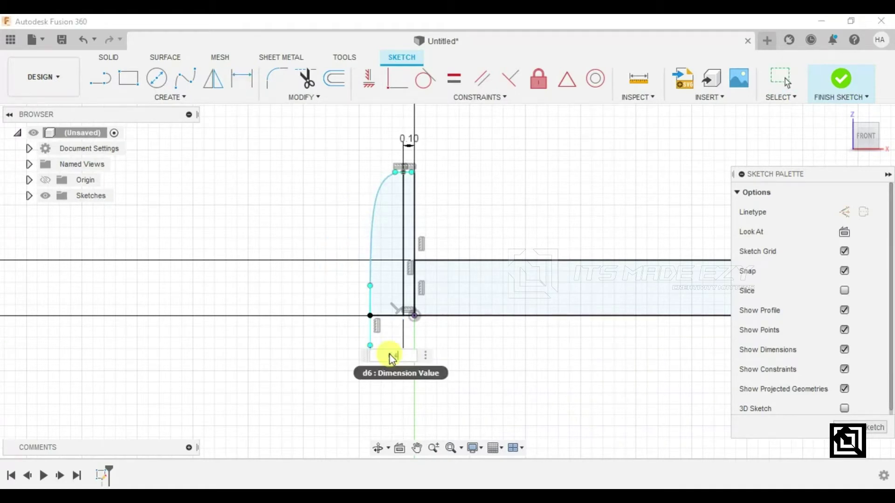
key("Return")
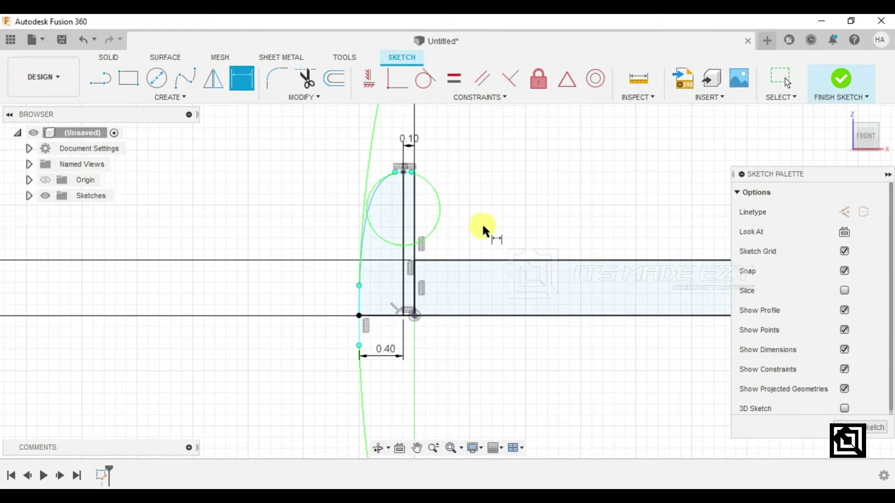
Step: Trim the inner vertical lines and small horizontal segment, then finish the sketch
left_click(306, 84)
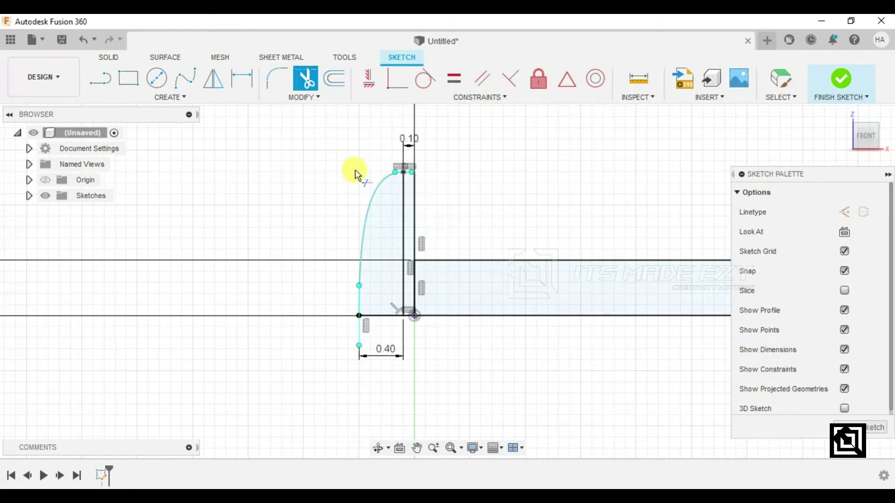
left_click(397, 222)
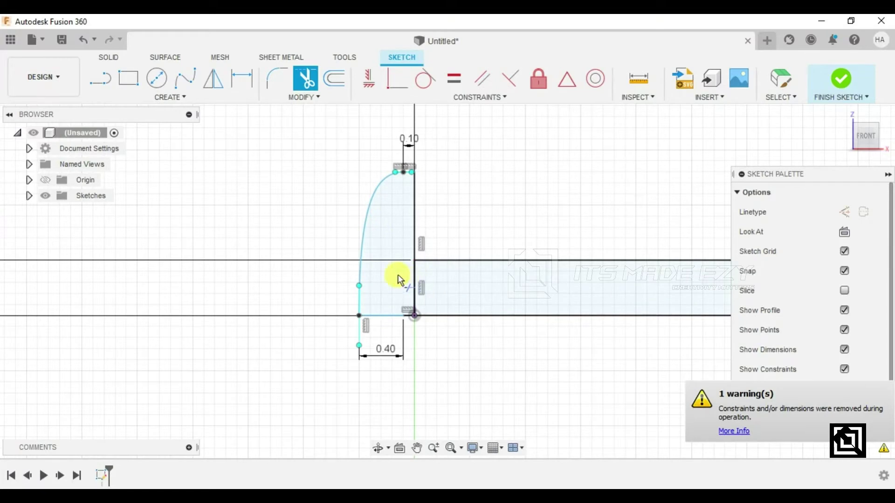
left_click(414, 285)
scroll(390, 267, "down", 3)
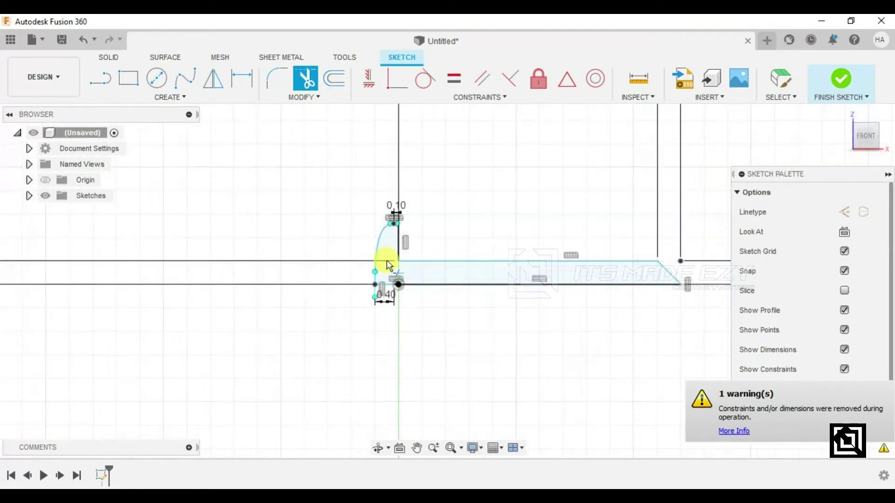
scroll(389, 264, "down", 2)
left_click(387, 263)
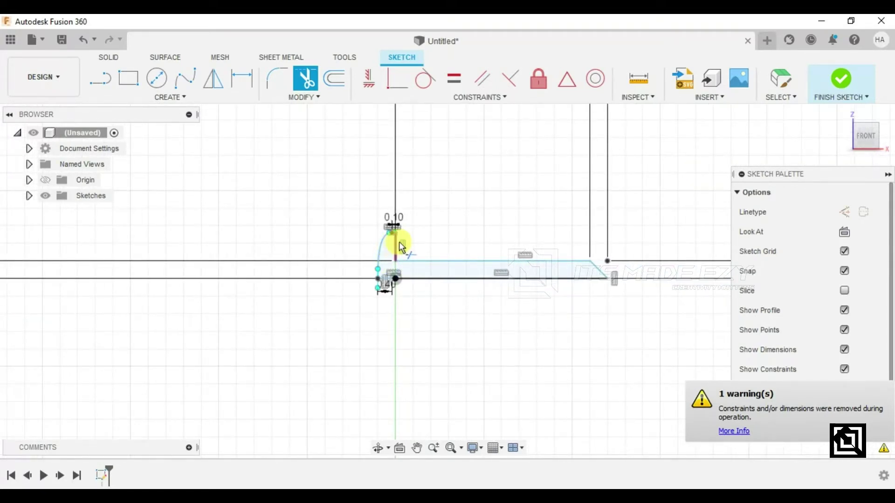
left_click(834, 80)
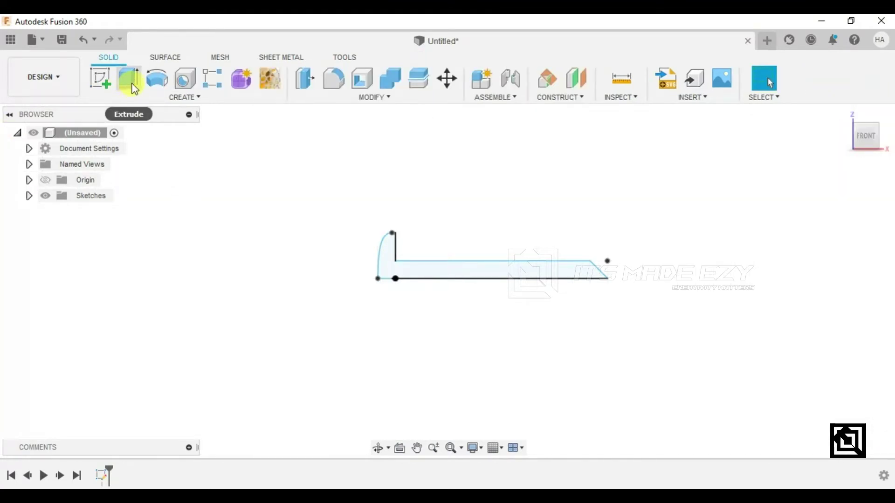
Step: Revolve the profile 360° about the centre line into a solid screw body
left_click(158, 81)
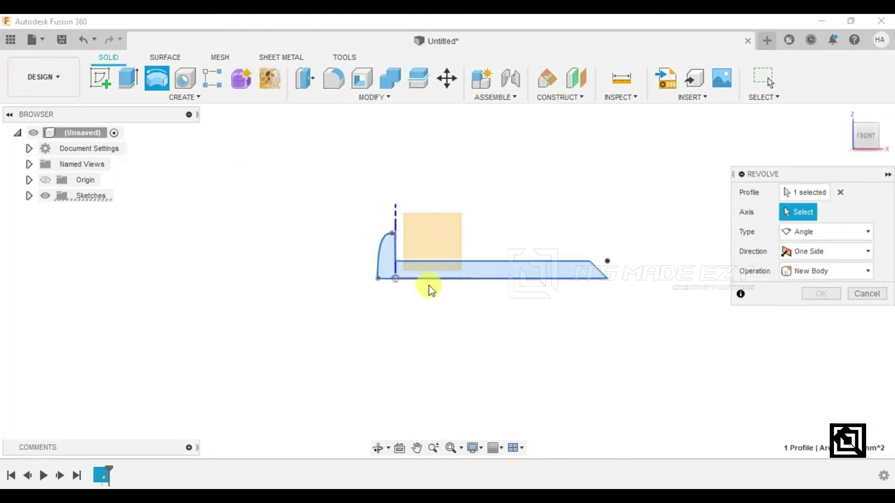
left_click(502, 278)
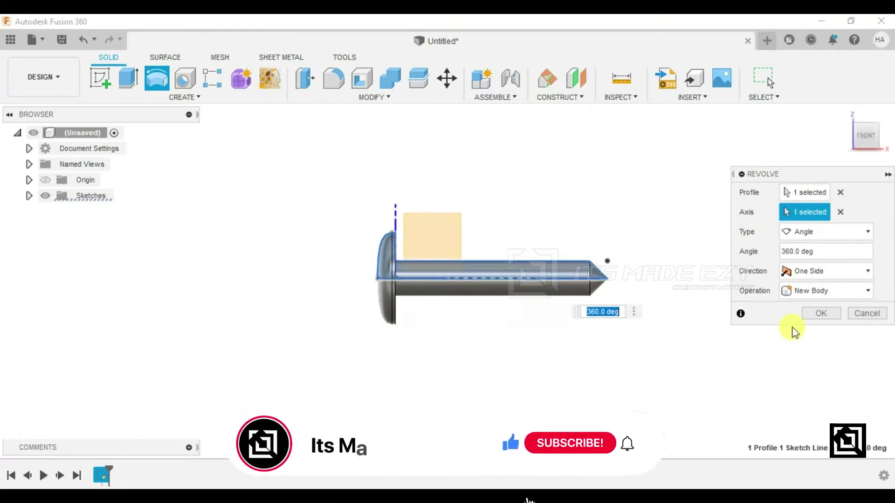
left_click(811, 315)
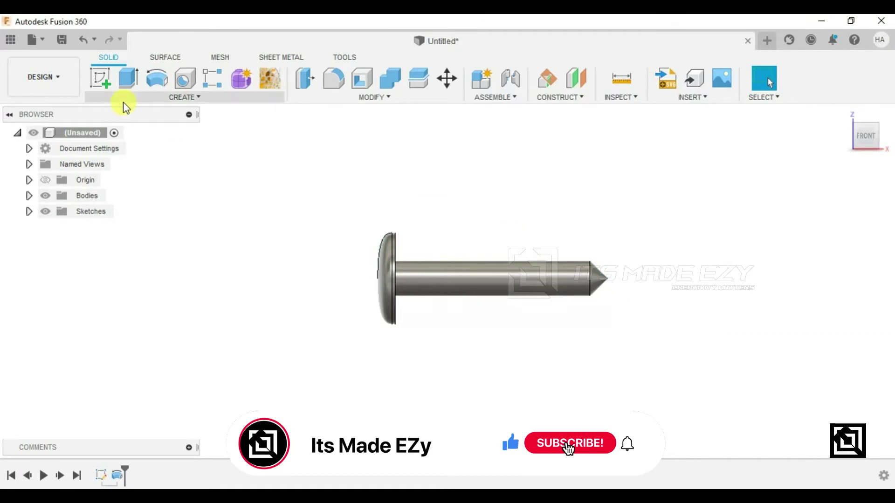
mouse_move(426, 223)
middle_mouse_down()
mouse_move(539, 202)
mouse_move(511, 240)
middle_mouse_up()
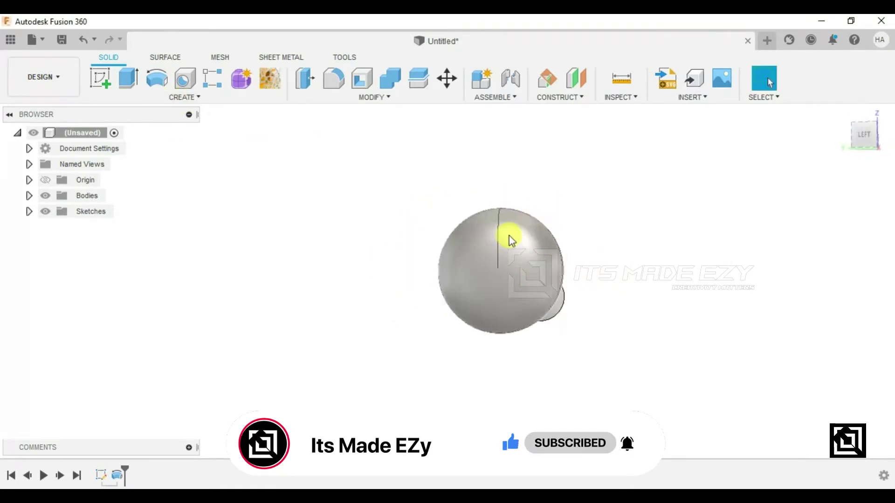
left_click(111, 86)
mouse_move(426, 223)
middle_mouse_down("shift")
mouse_move(404, 248)
mouse_move(290, 283)
mouse_move(315, 275)
mouse_move(349, 235)
middle_mouse_up("shift")
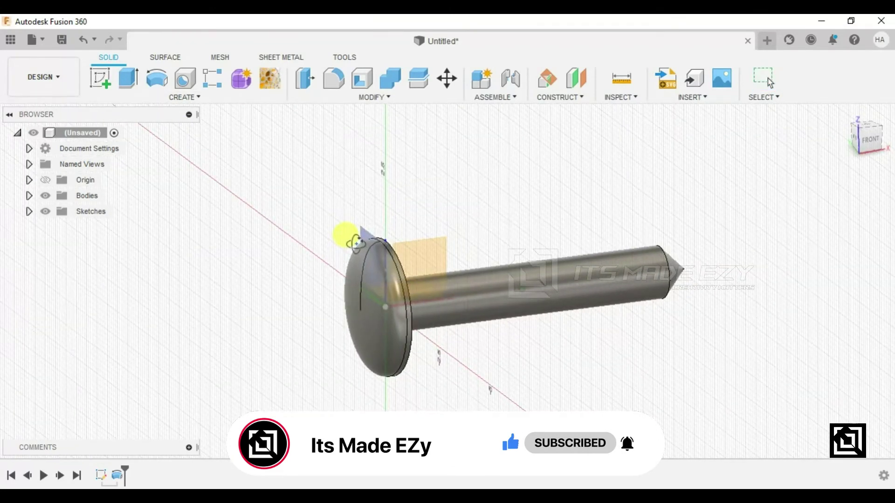
key("Escape")
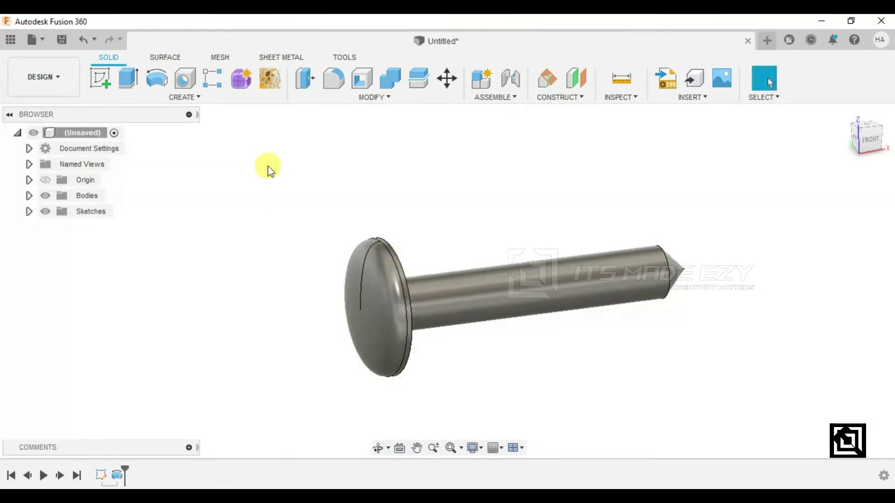
Step: Create an offset construction plane from the screw head face
left_click(576, 78)
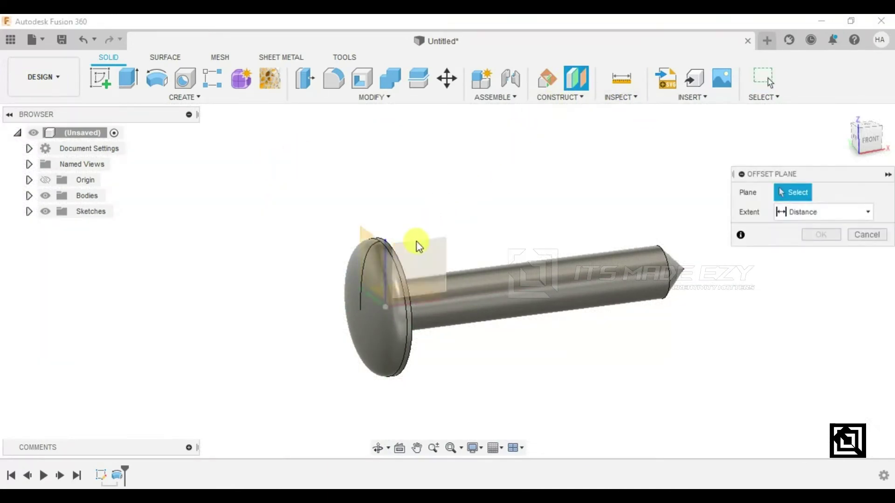
left_click(362, 247)
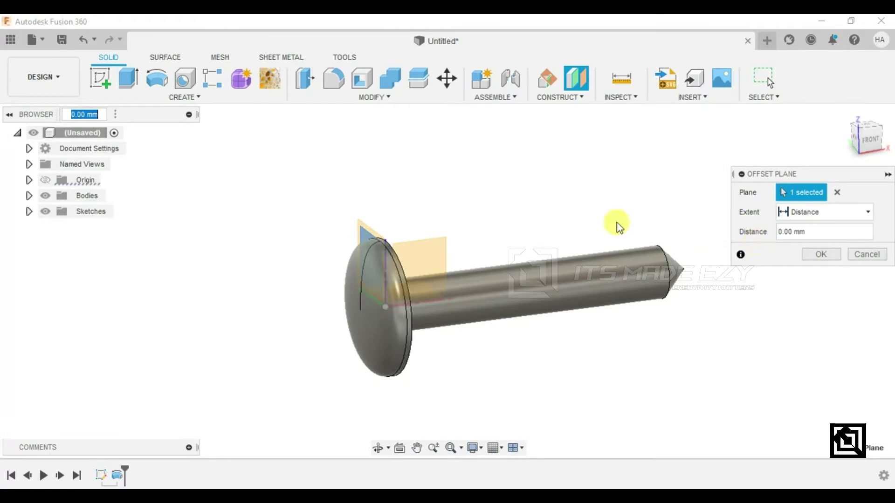
mouse_move(461, 227)
middle_mouse_down("shift")
mouse_move(411, 230)
mouse_move(466, 240)
mouse_move(420, 289)
middle_mouse_up("shift")
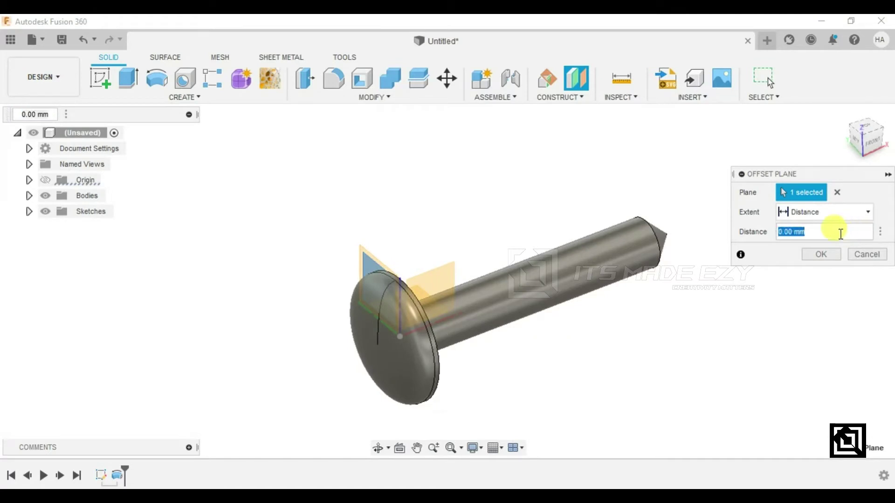
key("Return")
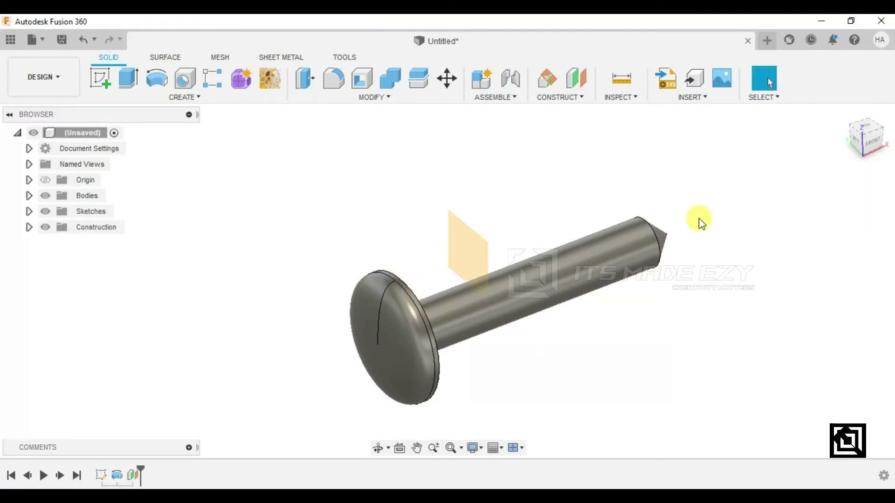
Step: Edit the offset plane's distance to -0.90 mm beyond the head
right_click(131, 474)
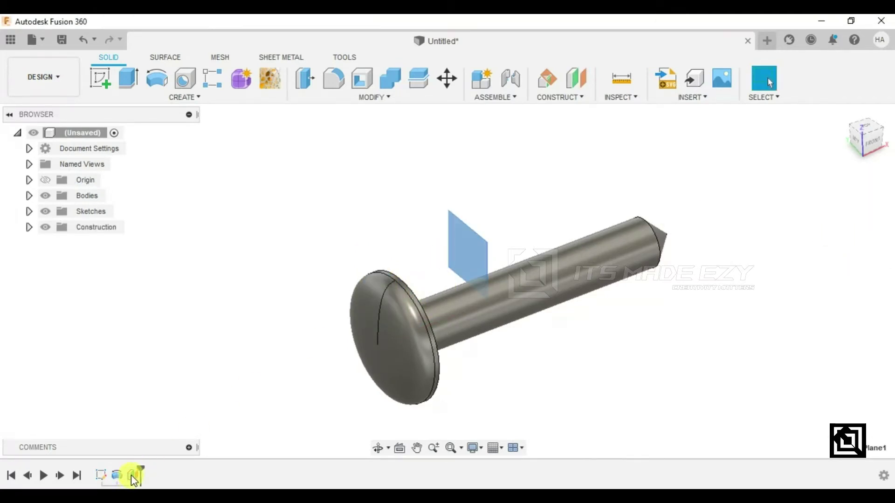
left_click(154, 357)
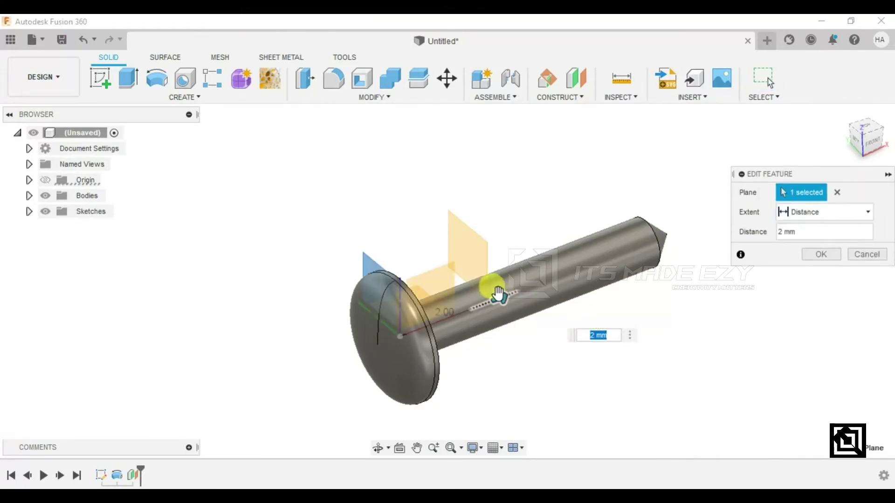
left_click_drag(425, 348, 413, 386)
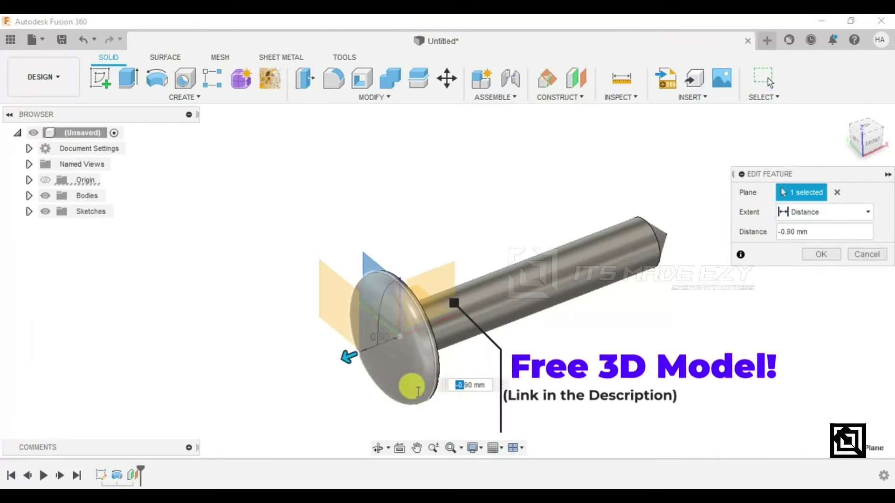
middle_click_drag(413, 386, 376, 343, "shift")
left_click(839, 255)
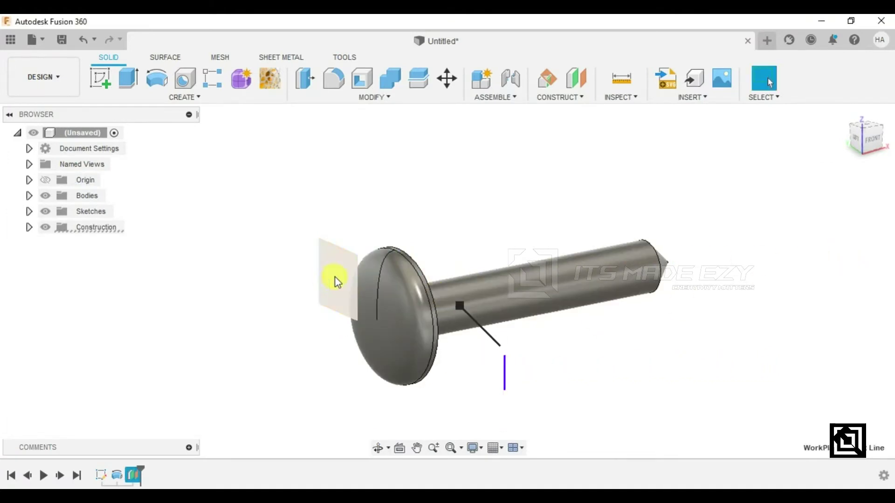
left_click(312, 251)
left_click(105, 80)
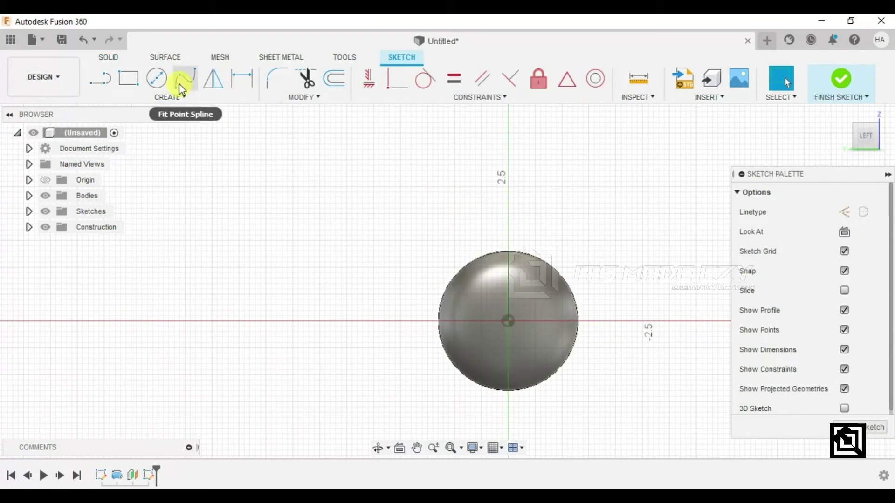
Step: Draw a vertical 0.15 × 1 mm center rectangle at the sketch origin
left_click(159, 98)
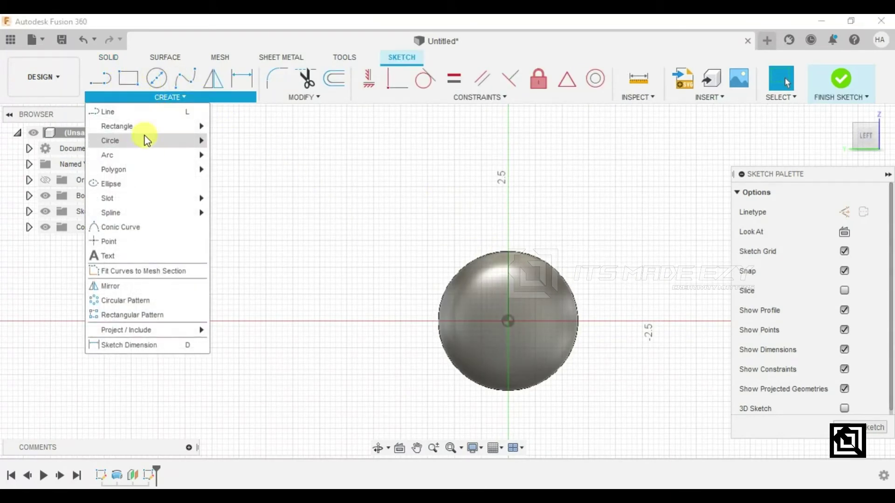
mouse_move(117, 126)
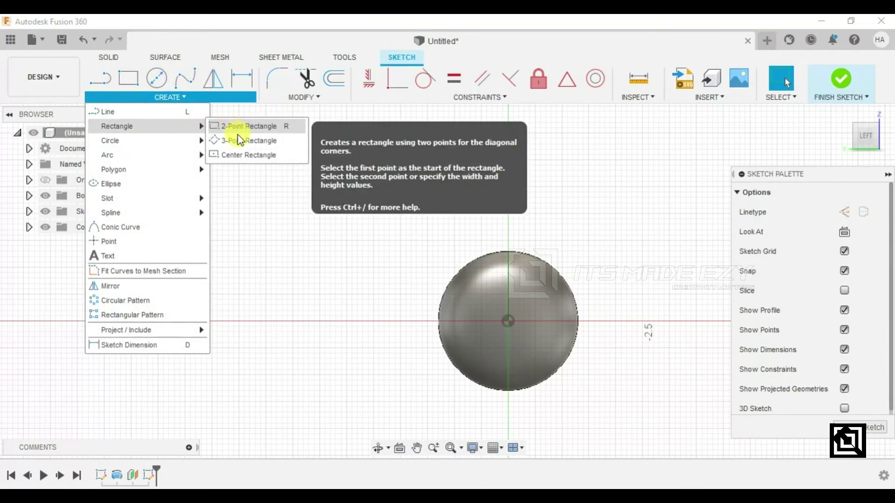
left_click(261, 154)
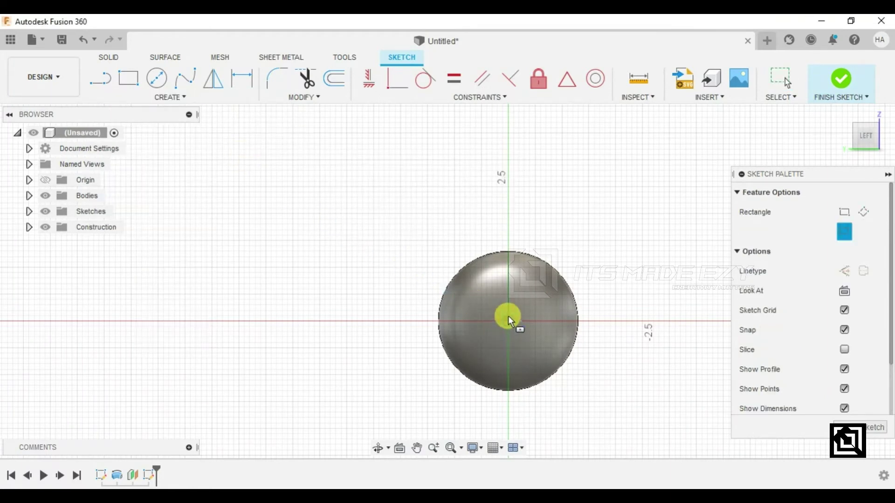
scroll(515, 291, "up", 1)
scroll(513, 294, "up", 2)
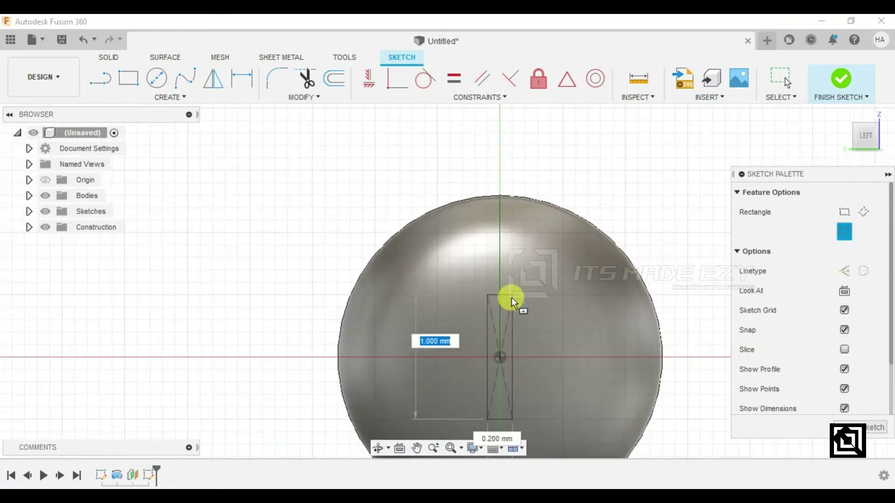
scroll(506, 295, "up", 1)
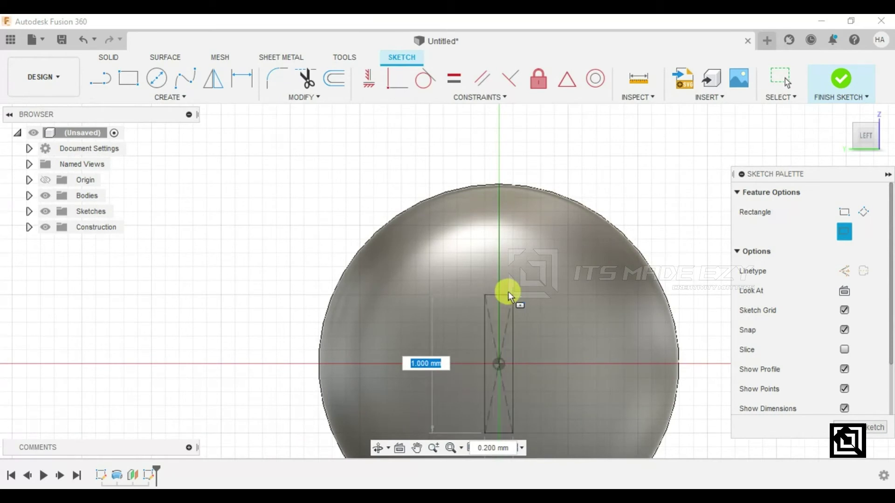
left_click(505, 288)
scroll(505, 287, "up", 2)
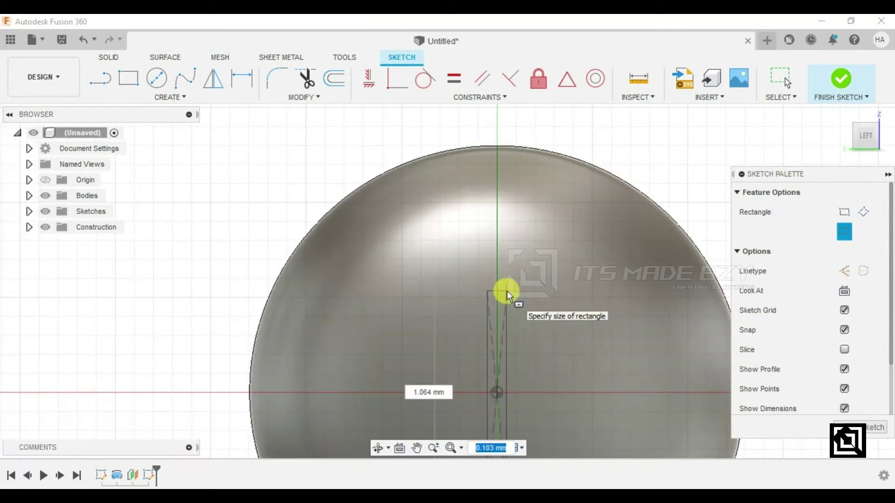
type("0")
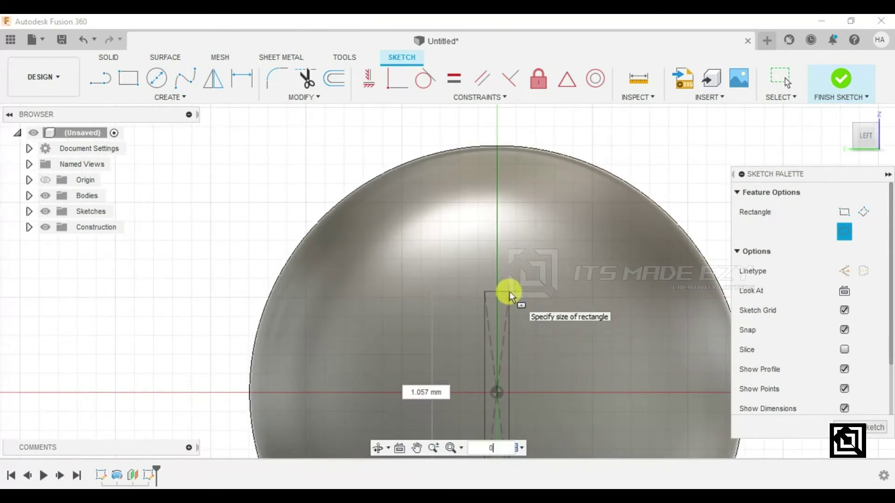
type(".2")
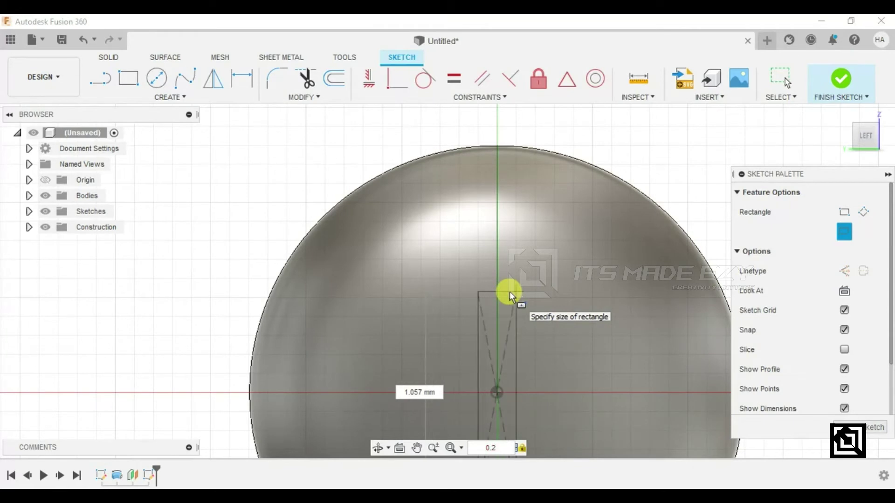
type(".15")
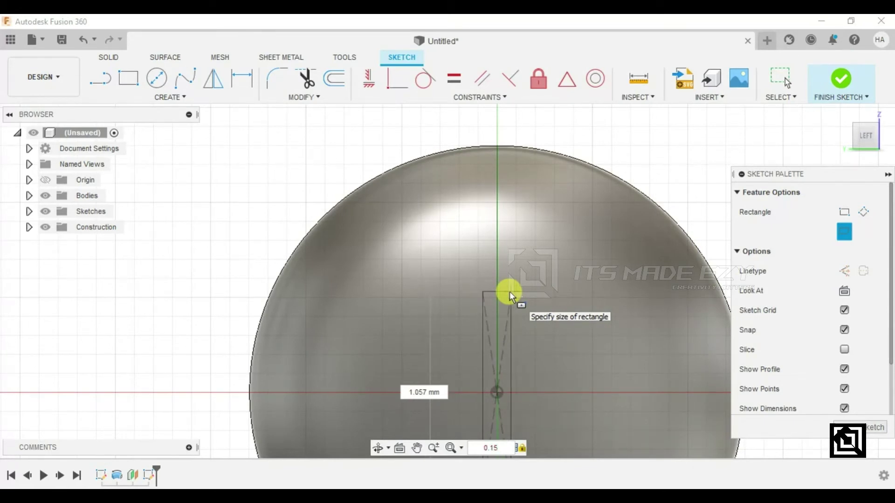
key("Tab")
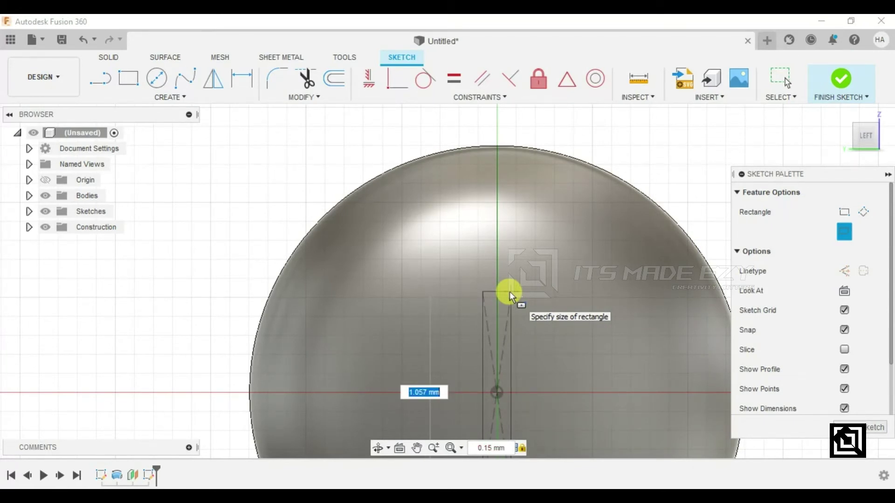
type("1")
key("Return")
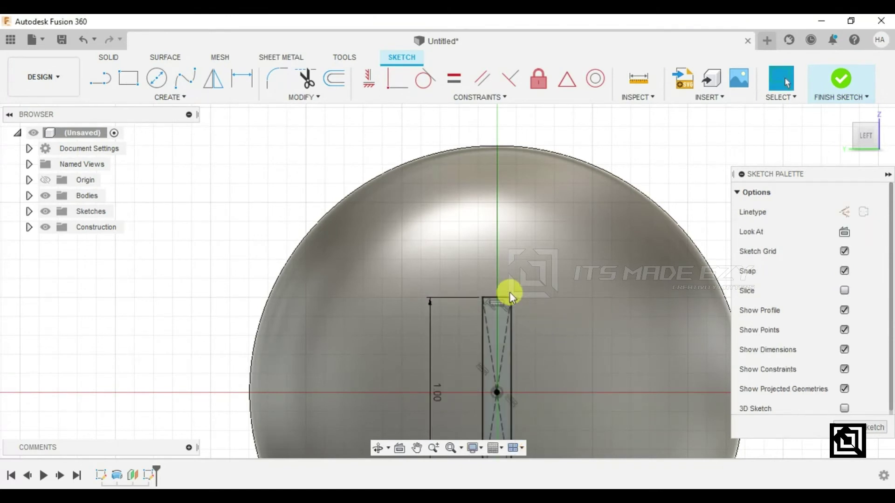
scroll(496, 296, "down", 2)
scroll(492, 295, "down", 2)
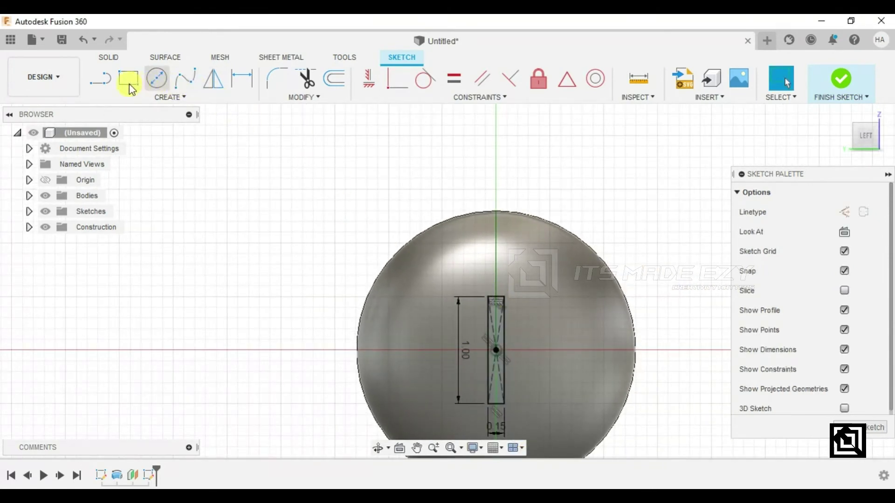
Step: Add a horizontal 0.15 × 1 mm center rectangle at the origin, then finish the sketch
left_click(149, 99)
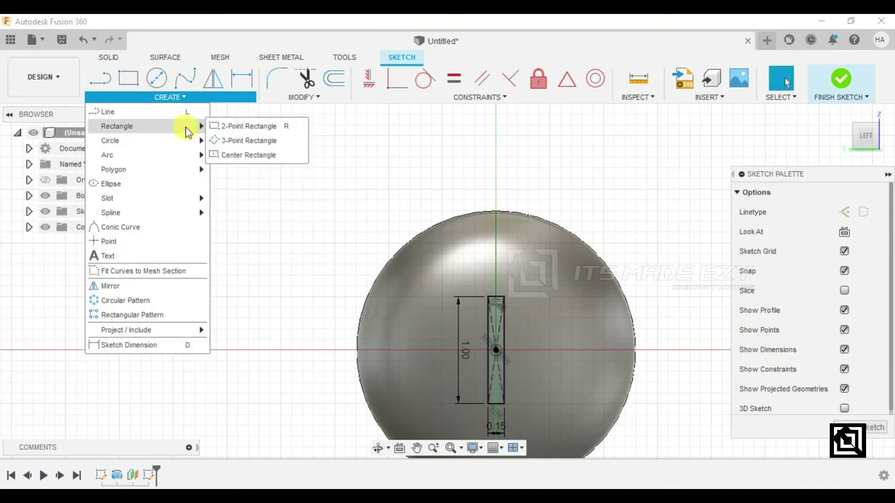
left_click(228, 140)
left_click(494, 350)
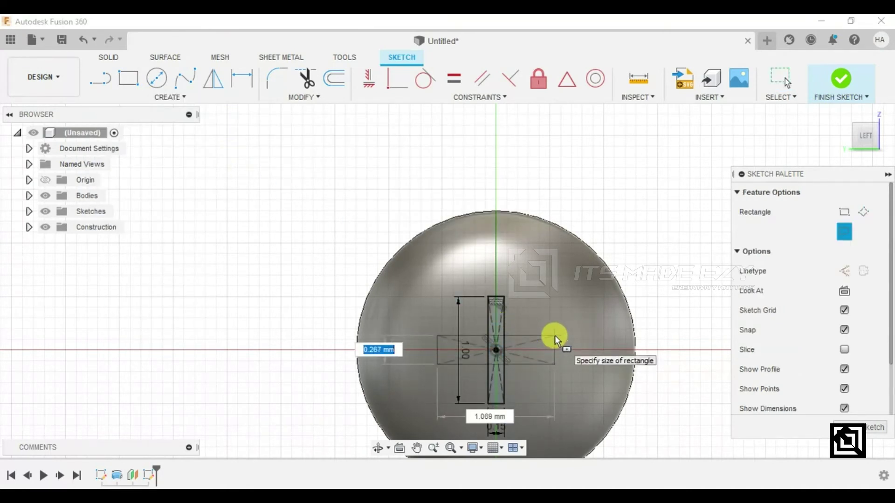
type("5")
key("Tab")
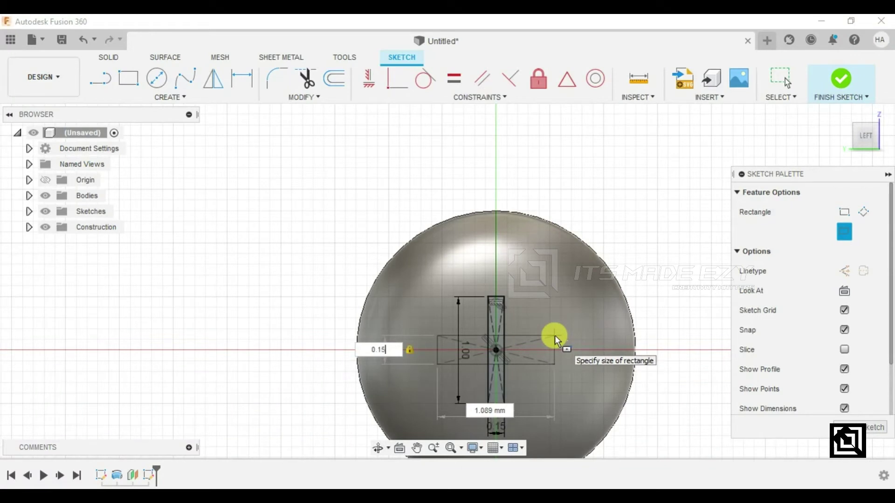
type("1")
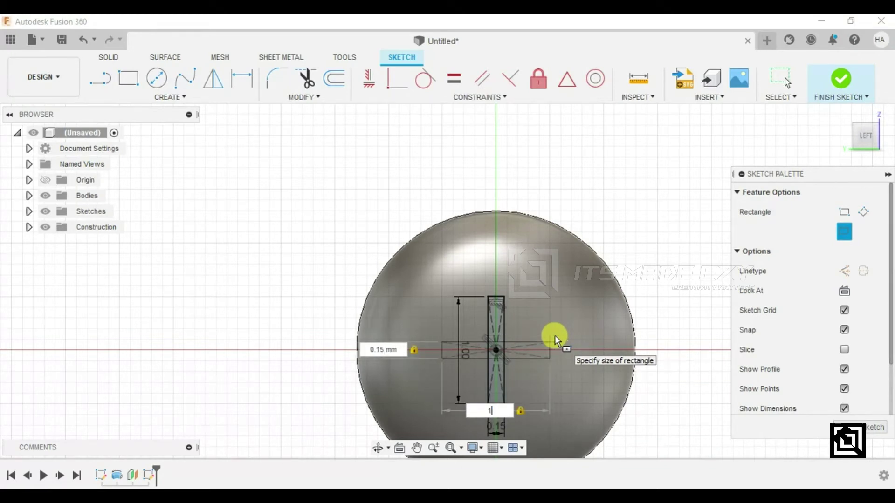
key("Return")
key("Escape")
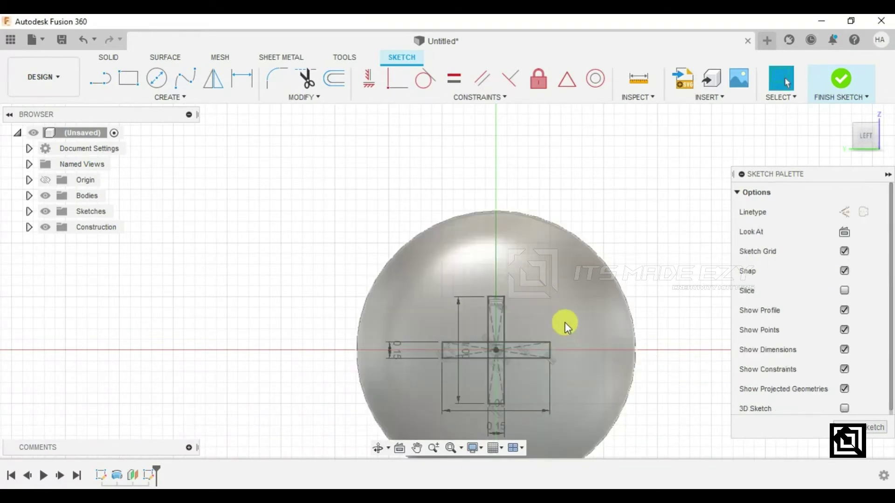
left_click(861, 83)
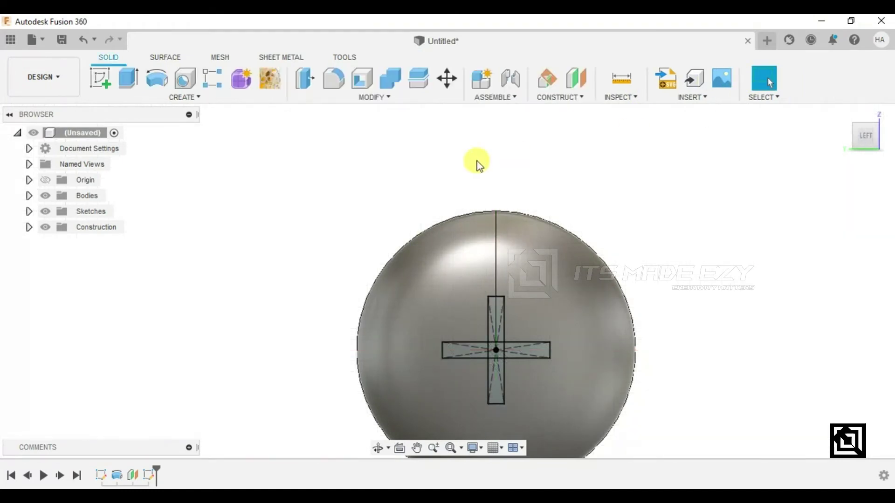
Step: Extrude-cut all five cross profiles 0.47 mm into the screw head
left_click(129, 82)
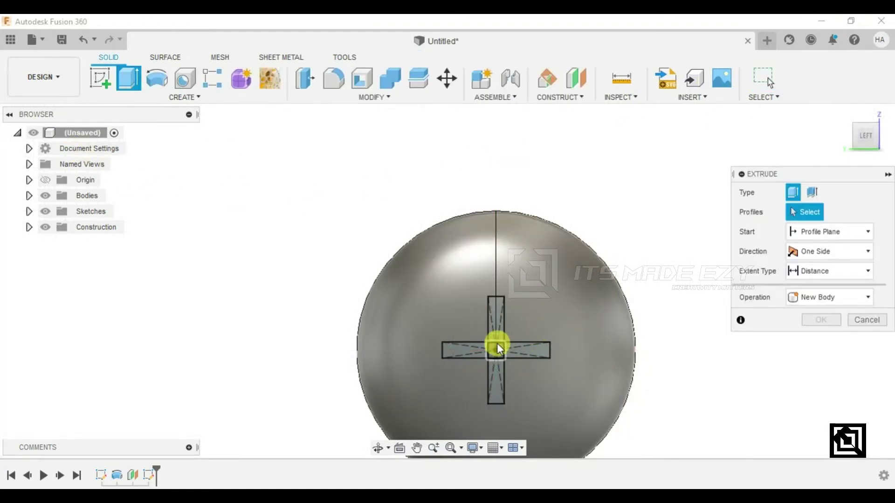
left_click(496, 329)
left_click(495, 351)
left_click(496, 371)
left_click(513, 354)
left_click(444, 354)
mouse_move(461, 355)
middle_mouse_down("shift")
mouse_move(455, 363)
mouse_move(278, 373)
middle_mouse_up("shift")
left_click_drag(236, 368, 273, 396)
mouse_move(273, 396)
middle_mouse_down("shift")
mouse_move(293, 360)
mouse_move(259, 335)
mouse_move(250, 343)
mouse_move(247, 331)
mouse_move(261, 335)
middle_mouse_up("shift")
type("0")
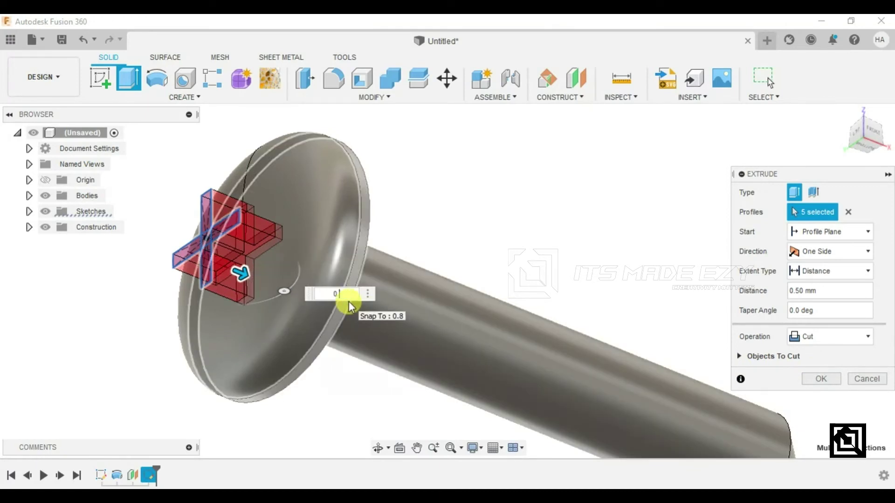
type(".47")
key("Return")
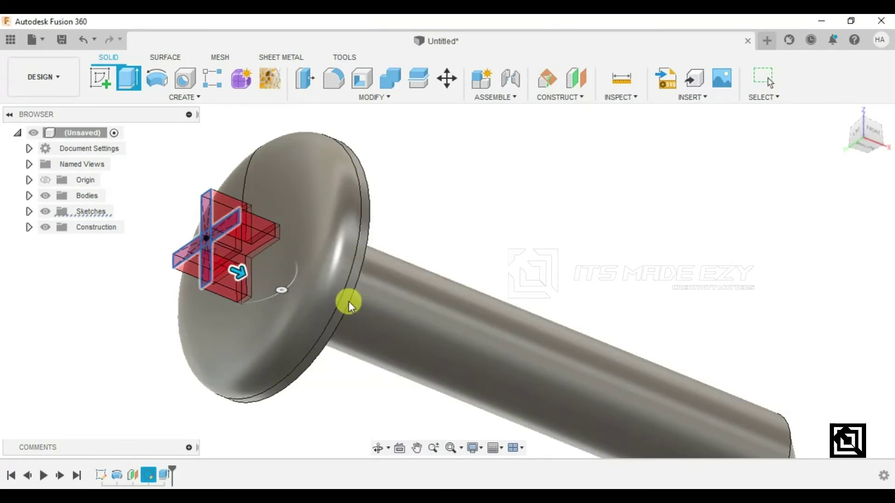
Step: Edit the cross cut feature to change its depth to 0.5 mm
mouse_move(348, 301)
middle_mouse_down("shift")
mouse_move(306, 270)
mouse_move(380, 290)
mouse_move(394, 332)
middle_mouse_up("shift")
scroll(394, 332, "down", 3)
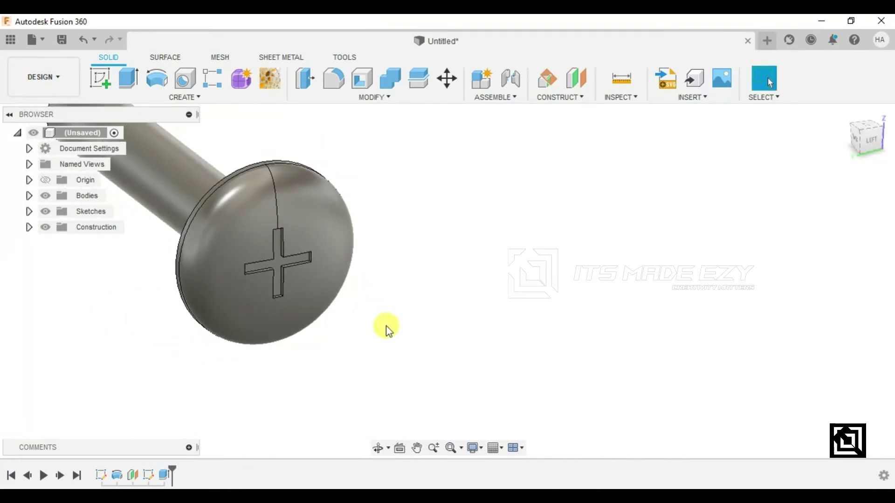
scroll(298, 255, "up", 2)
scroll(297, 254, "up", 2)
right_click(166, 478)
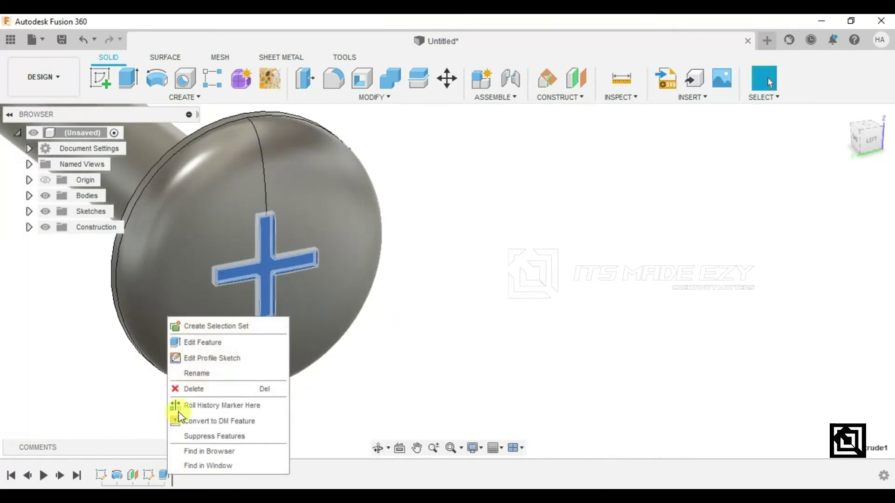
left_click(209, 343)
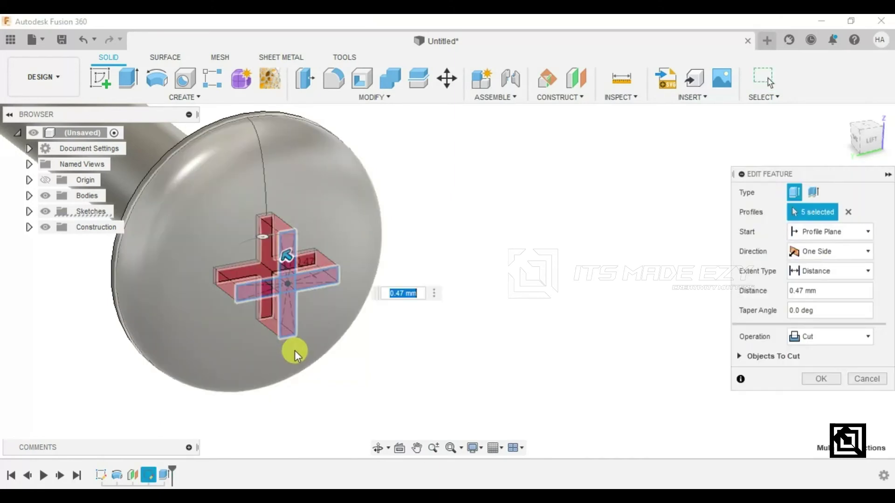
type("0.5")
key("Return")
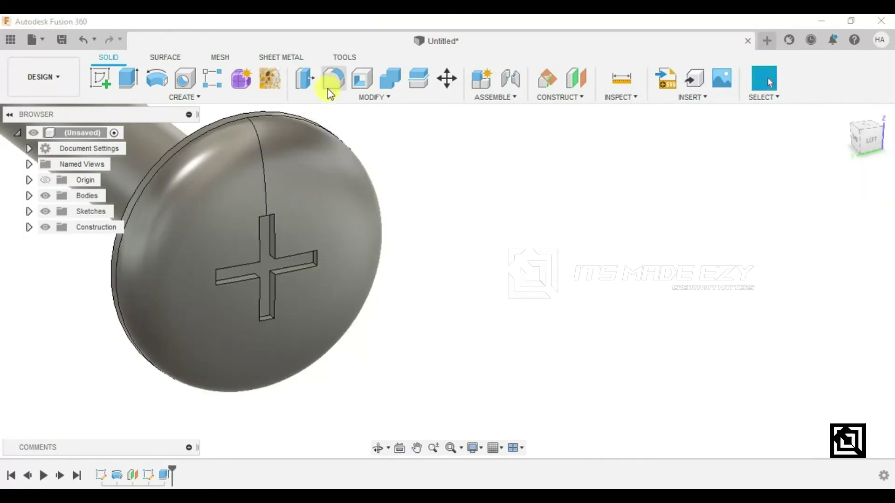
Step: Fillet the four outer end edges of the cross arms with a 0.50 mm radius
left_click(328, 84)
left_click(314, 259)
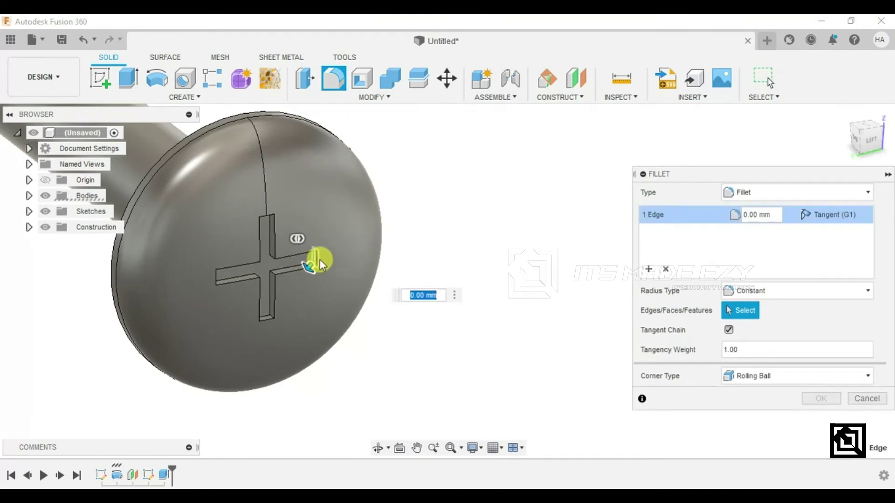
left_click_drag(316, 262, 300, 276)
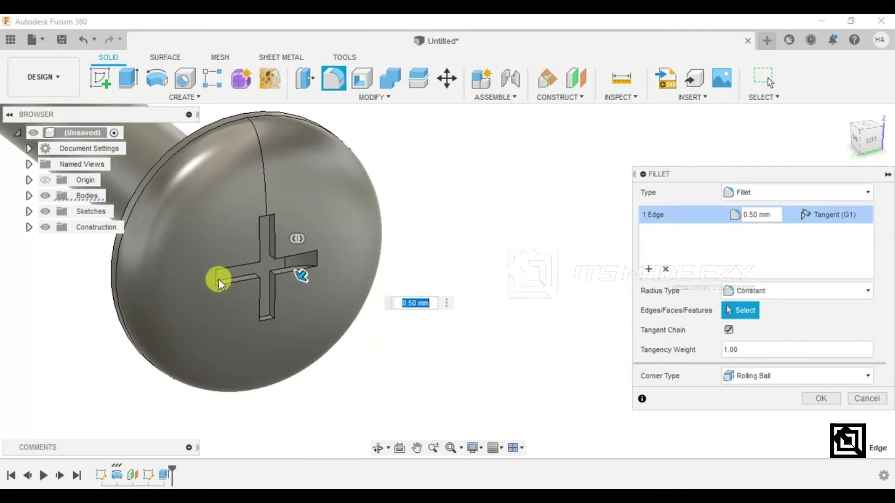
left_click(216, 276)
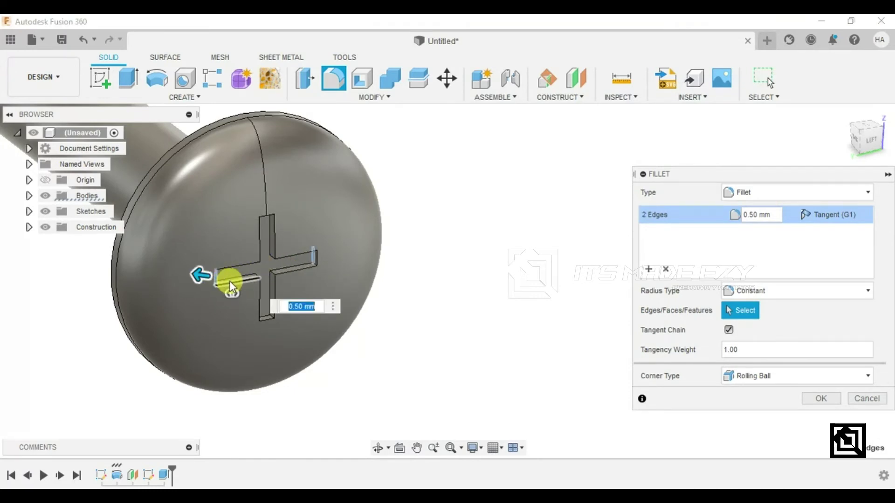
left_click(217, 279)
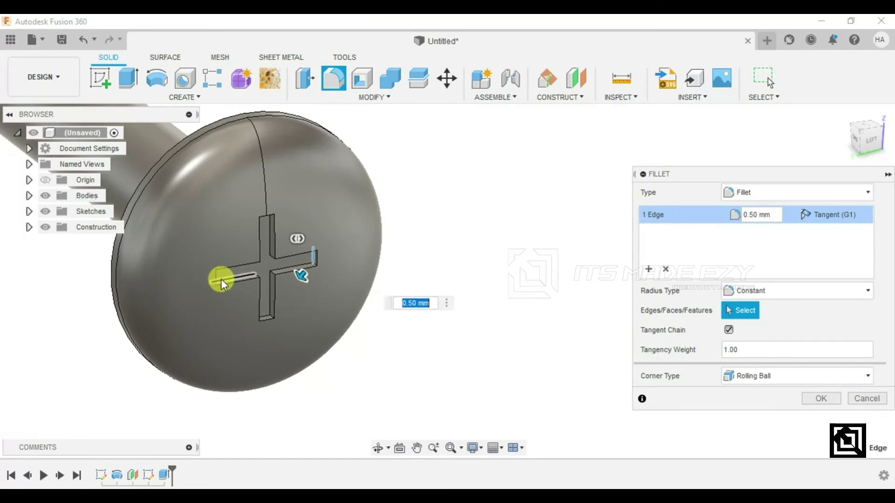
middle_click_drag(214, 296, 203, 281, "shift")
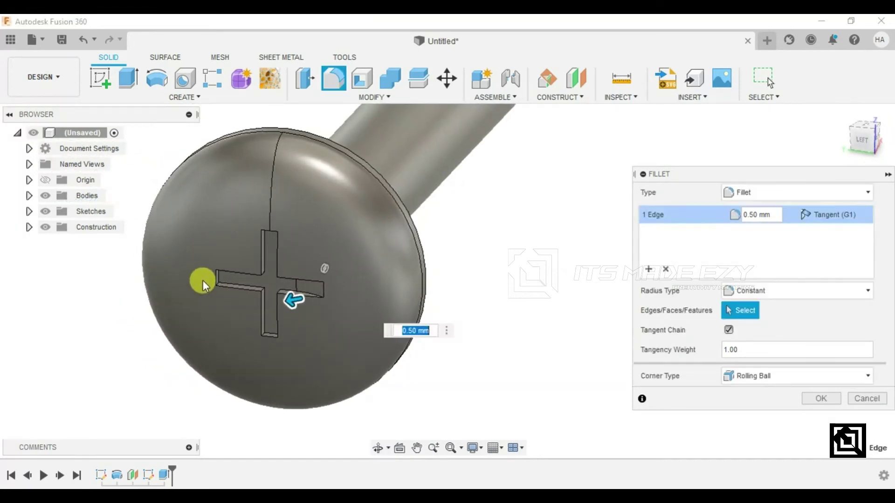
left_click(222, 281)
mouse_move(276, 258)
middle_mouse_down("shift")
mouse_move(263, 244)
mouse_move(279, 219)
middle_mouse_up("shift")
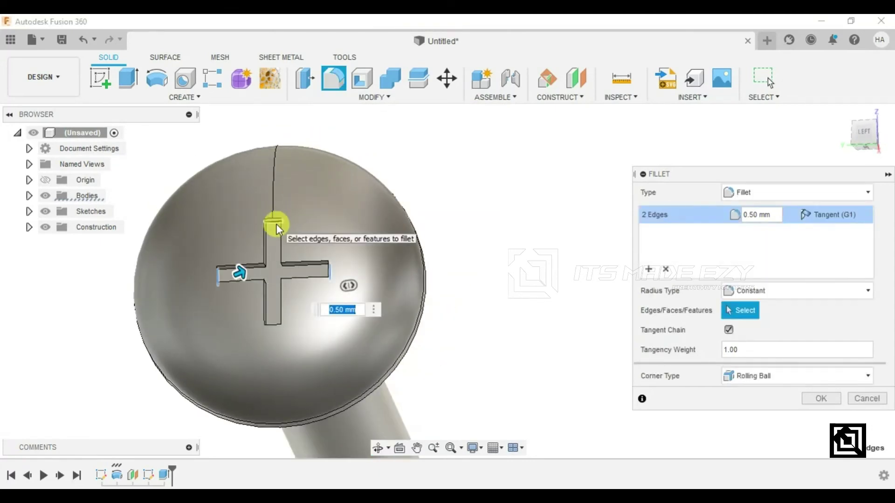
left_click(277, 263)
mouse_move(286, 303)
middle_mouse_down("shift")
mouse_move(279, 346)
mouse_move(270, 315)
middle_mouse_up("shift")
left_click(273, 318)
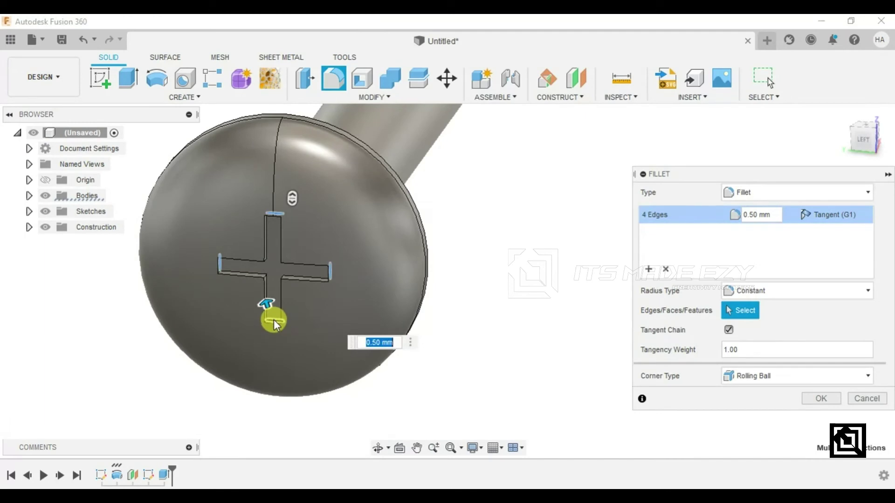
mouse_move(270, 285)
middle_mouse_down("shift")
mouse_move(319, 228)
mouse_move(321, 281)
middle_mouse_up("shift")
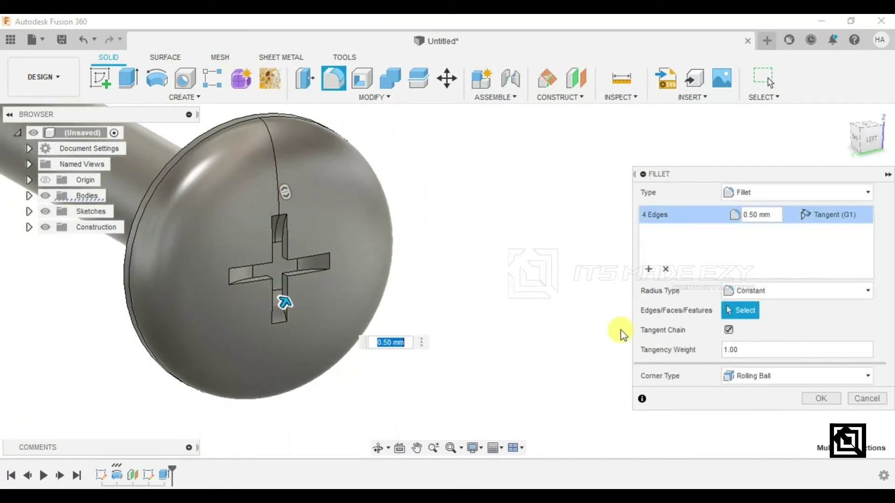
left_click(825, 391)
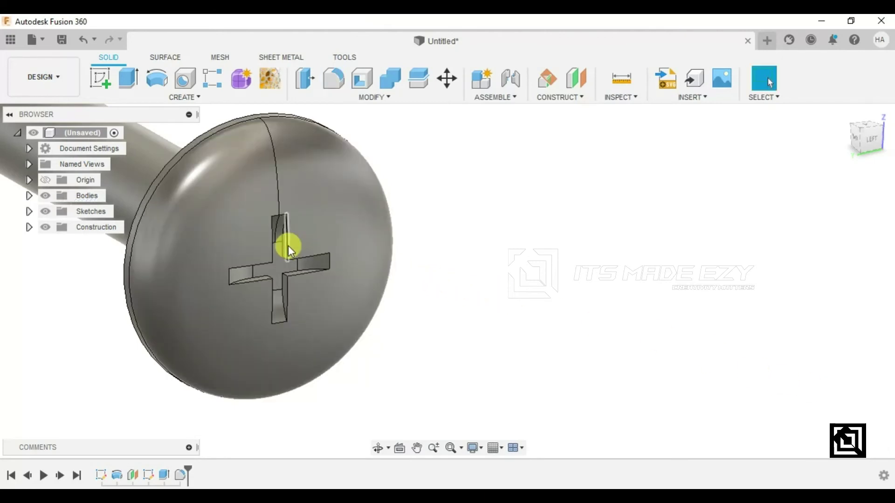
Step: Round the four inner corner edges at the cross centre with a 0.20 mm fillet
scroll(288, 247, "up", 3)
mouse_move(286, 252)
middle_mouse_down("shift")
mouse_move(294, 194)
mouse_move(334, 116)
middle_mouse_up("shift")
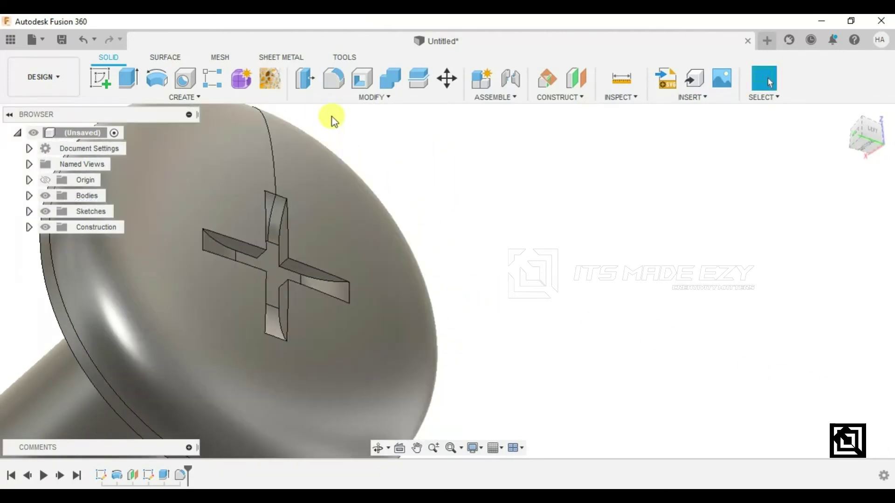
left_click(338, 90)
left_click(262, 253)
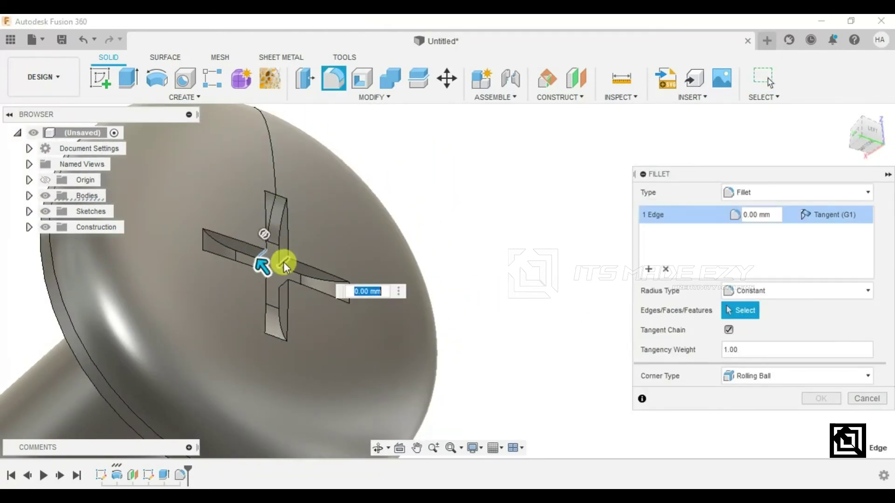
left_click(280, 273)
mouse_move(275, 275)
middle_mouse_down("shift")
mouse_move(207, 333)
mouse_move(233, 298)
middle_mouse_up("shift")
left_click(255, 288)
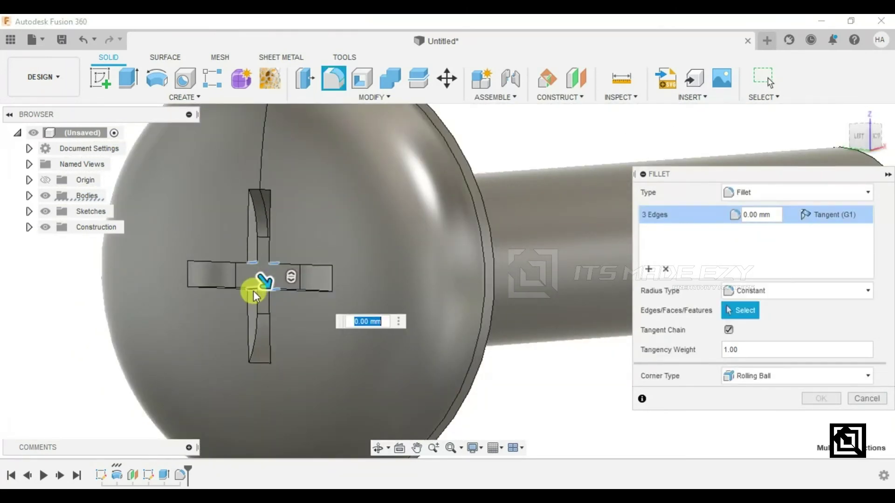
type("0.05")
left_click_drag(260, 282, 255, 295)
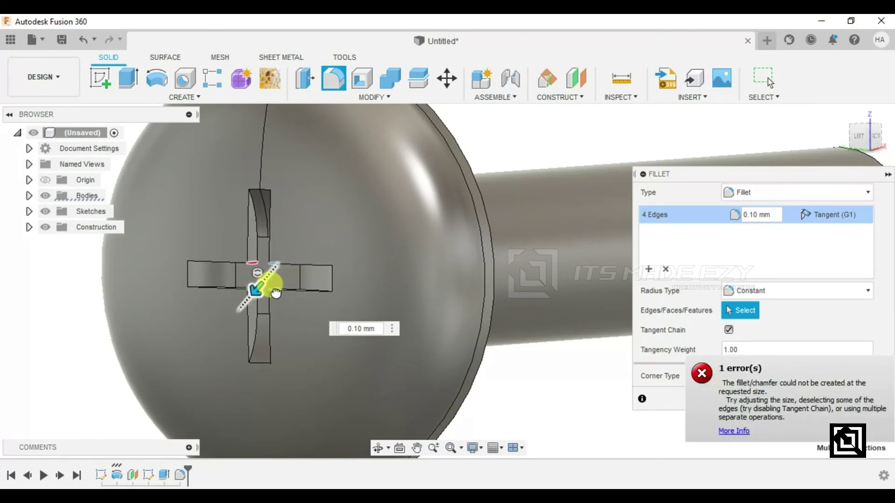
left_click_drag(276, 293, 280, 299)
mouse_move(255, 300)
middle_mouse_down("shift")
mouse_move(295, 295)
mouse_move(306, 245)
mouse_move(294, 256)
middle_mouse_up("shift")
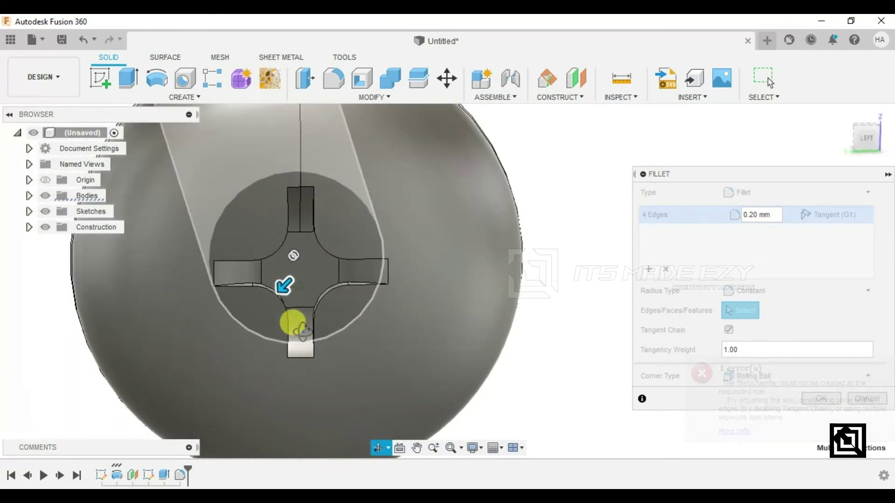
scroll(298, 289, "down", 3)
middle_click_drag(303, 322, 343, 349, "shift")
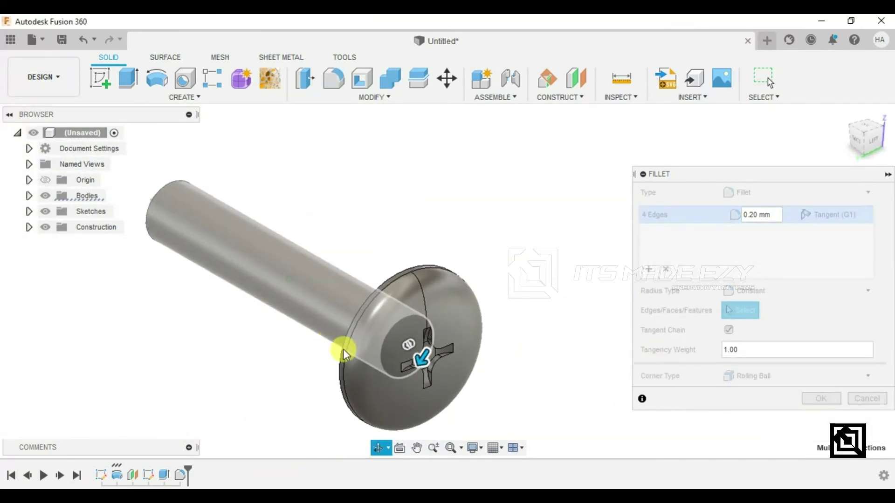
left_click(821, 398)
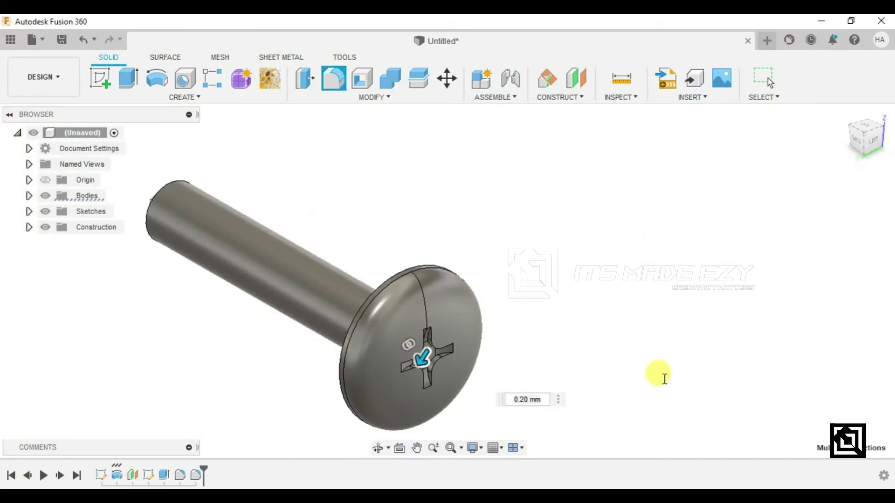
mouse_move(480, 339)
middle_mouse_down("shift")
mouse_move(412, 287)
mouse_move(395, 304)
mouse_move(471, 300)
mouse_move(513, 319)
middle_mouse_up("shift")
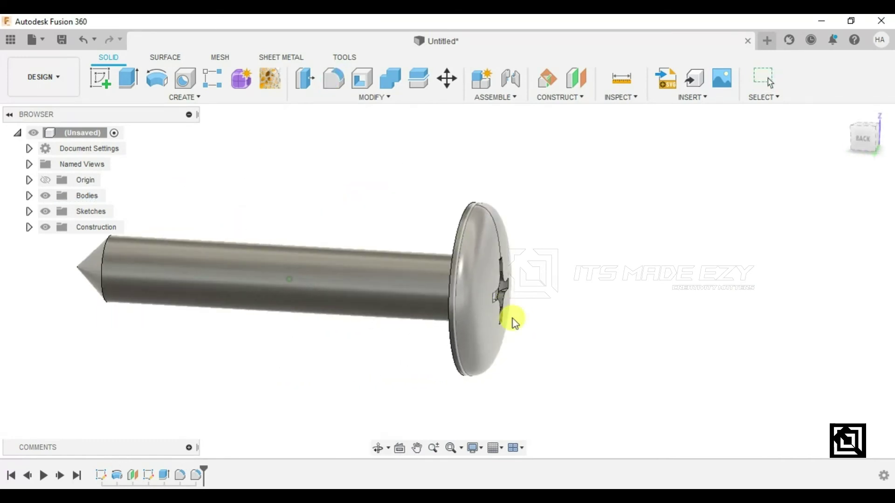
Step: Add a modeled, full-length M1.1x0.25 ISO metric thread to the shaft's cylindrical face
left_click(196, 93)
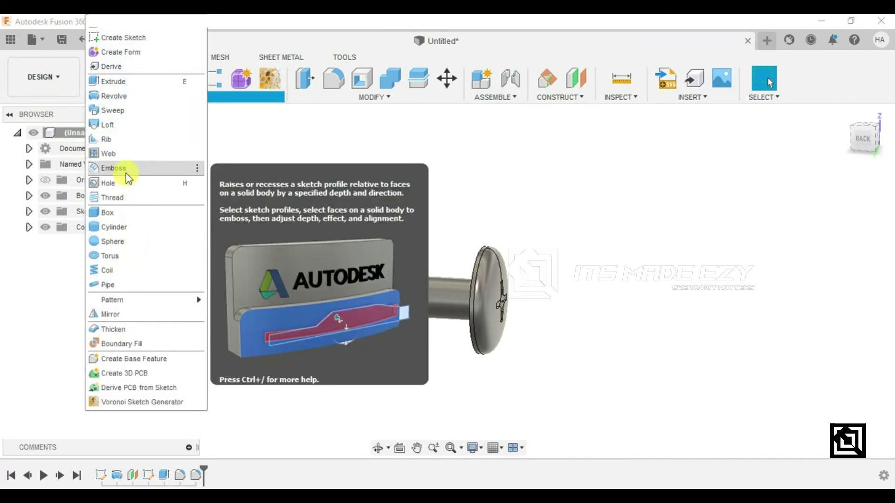
left_click(122, 197)
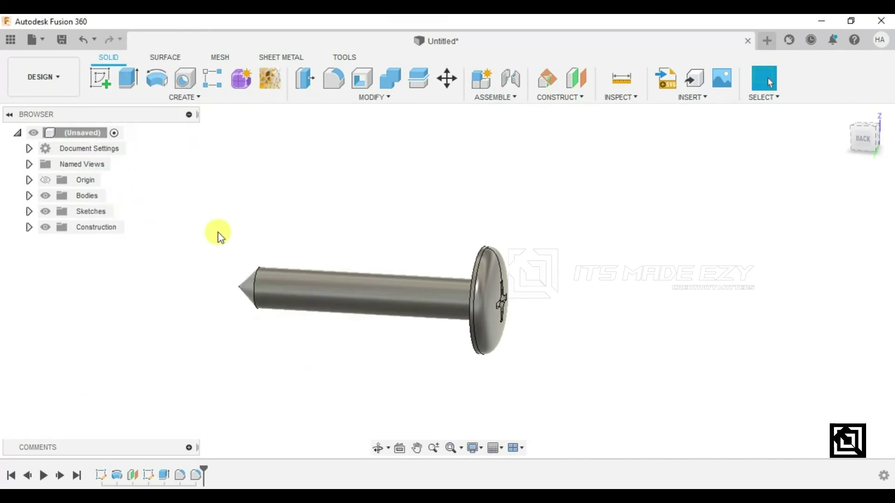
left_click(293, 292)
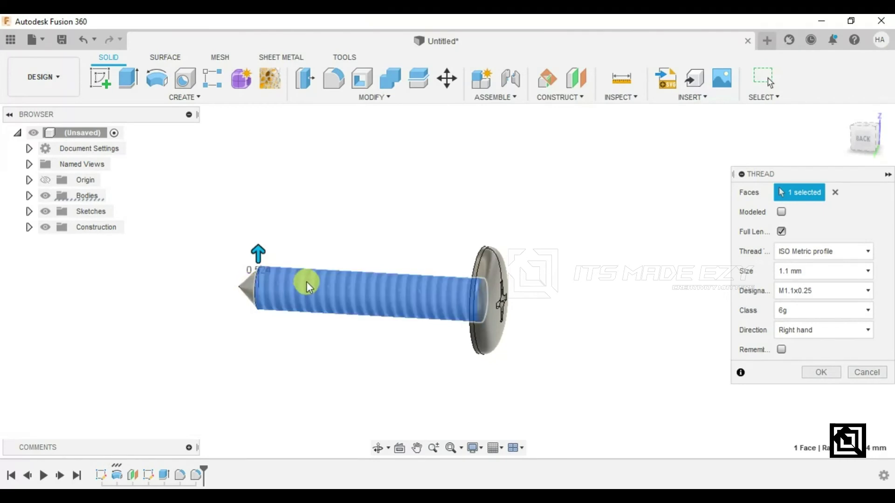
left_click(782, 212)
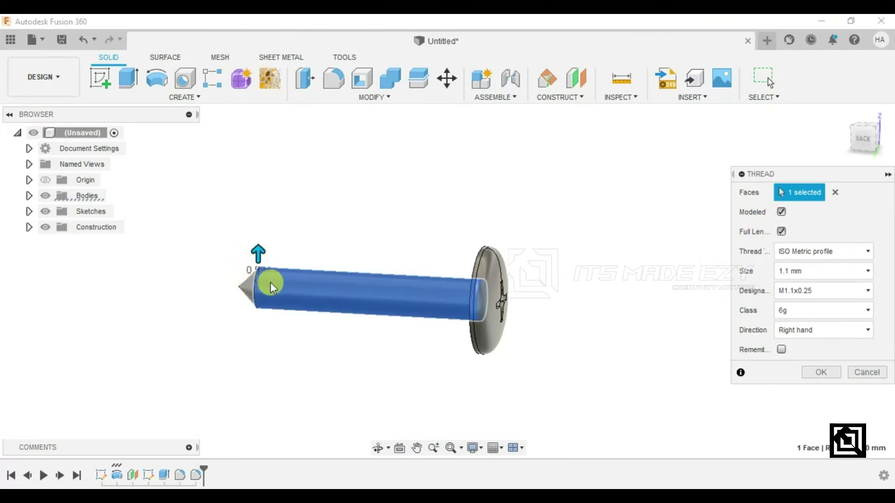
left_click(269, 287)
left_click(815, 373)
middle_click_drag(406, 254, 487, 217, "shift")
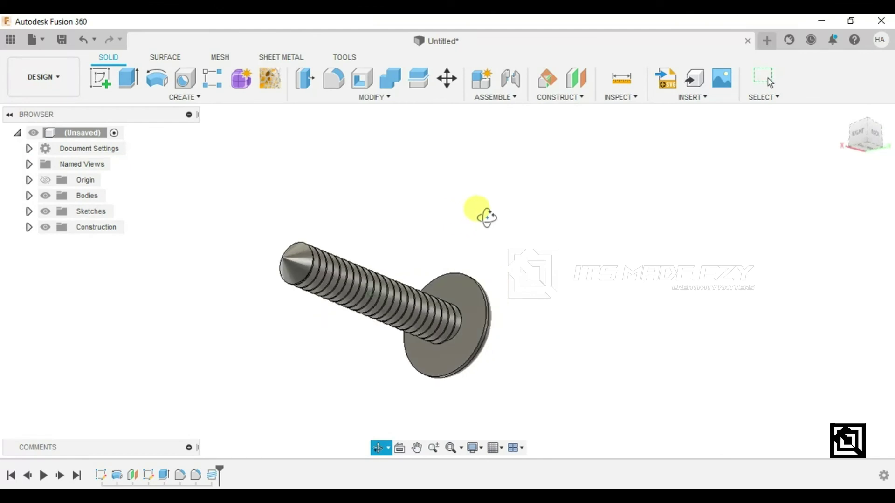
left_click_drag(487, 217, 457, 323)
key("Escape")
scroll(269, 348, "up", 5)
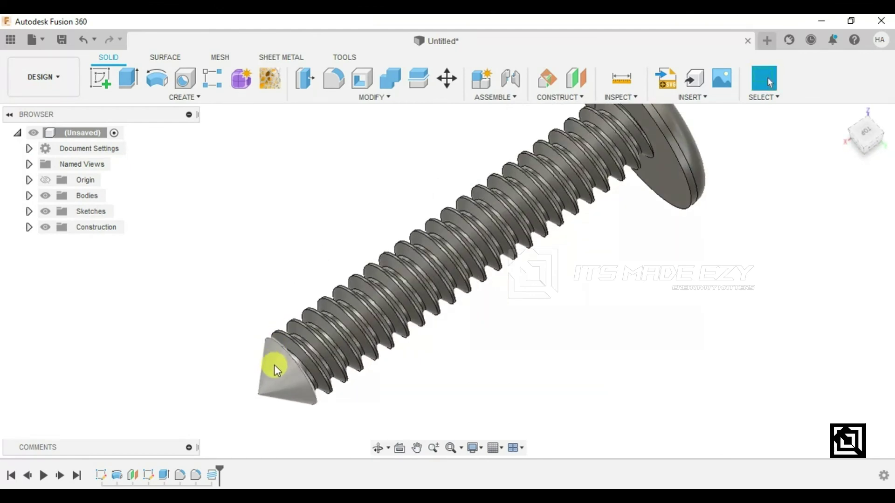
left_click(184, 104)
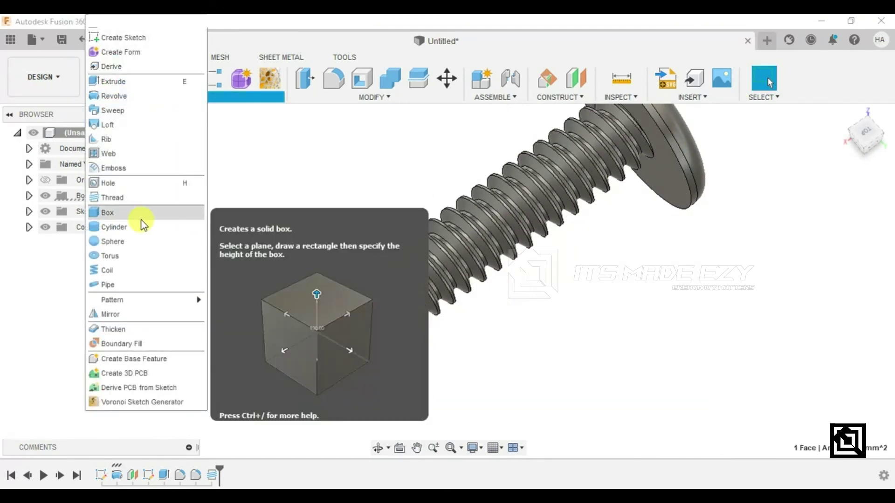
left_click(114, 197)
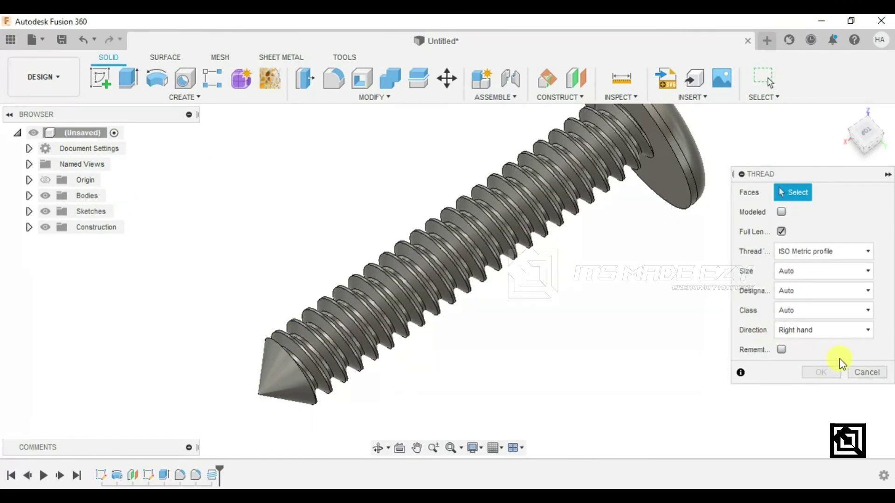
left_click(860, 371)
scroll(301, 360, "up", 3)
scroll(300, 360, "up", 3)
mouse_move(300, 360)
middle_mouse_down()
mouse_move(220, 344)
mouse_move(224, 309)
middle_mouse_up()
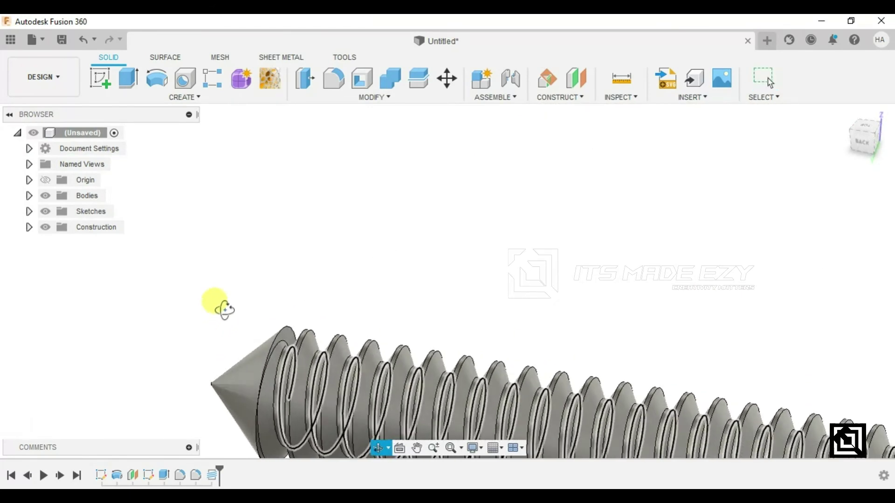
scroll(225, 309, "down", 5)
scroll(228, 301, "down", 2)
scroll(324, 305, "down", 1)
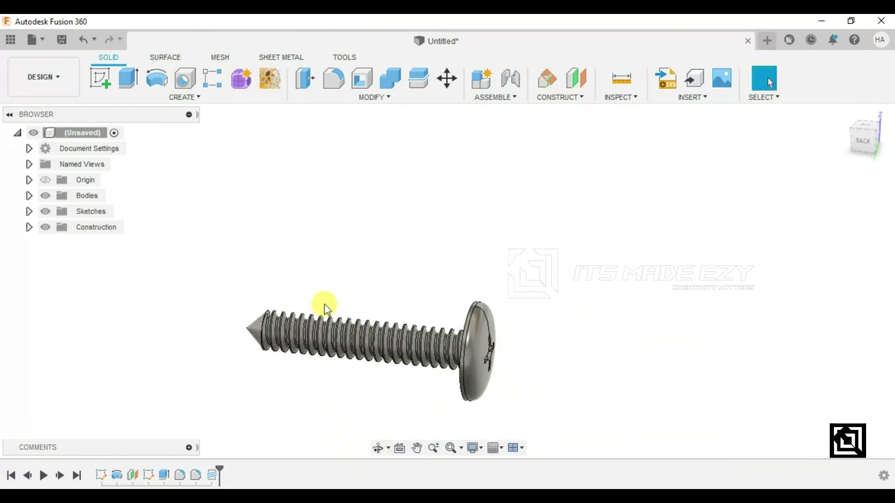
middle_click_drag(323, 305, 306, 241, "shift")
mouse_move(296, 211)
left_mouse_down()
mouse_move(251, 189)
mouse_move(152, 176)
mouse_move(178, 215)
mouse_move(158, 274)
left_mouse_up()
key("Escape")
mouse_move(158, 274)
middle_mouse_down("shift")
mouse_move(144, 242)
mouse_move(266, 276)
middle_mouse_up("shift")
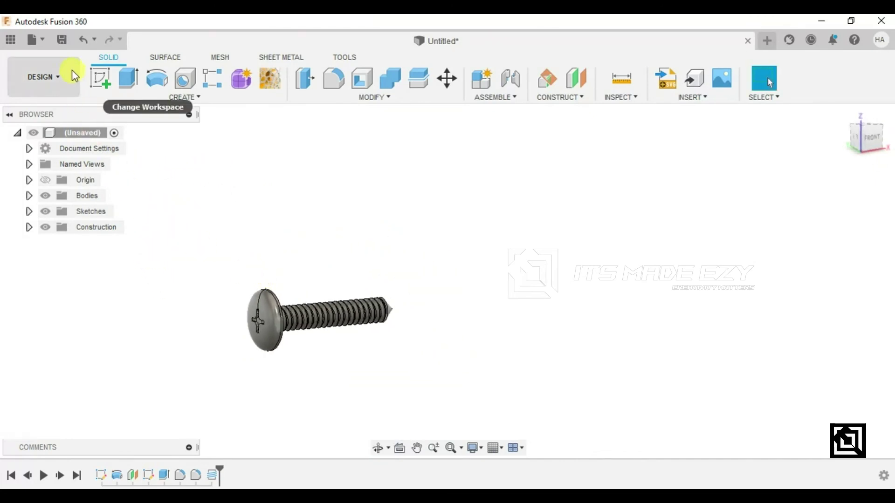
Step: Save the screw design as version v0
left_click(63, 41)
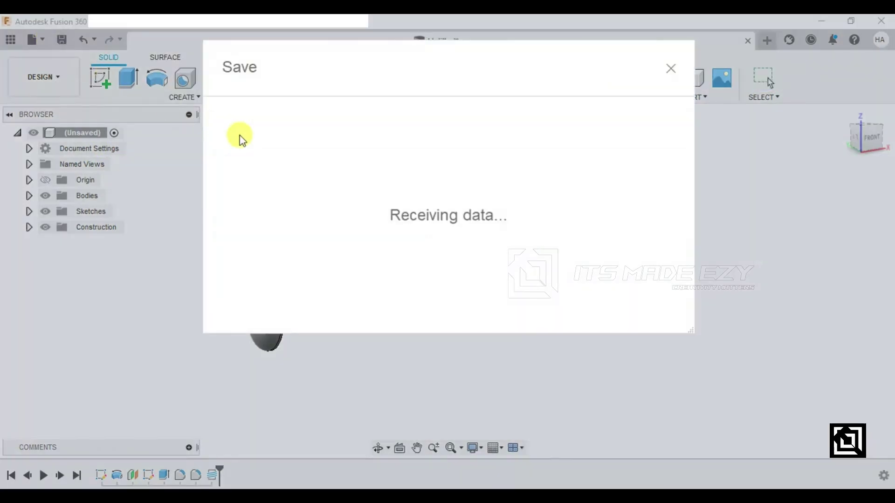
left_click(642, 298)
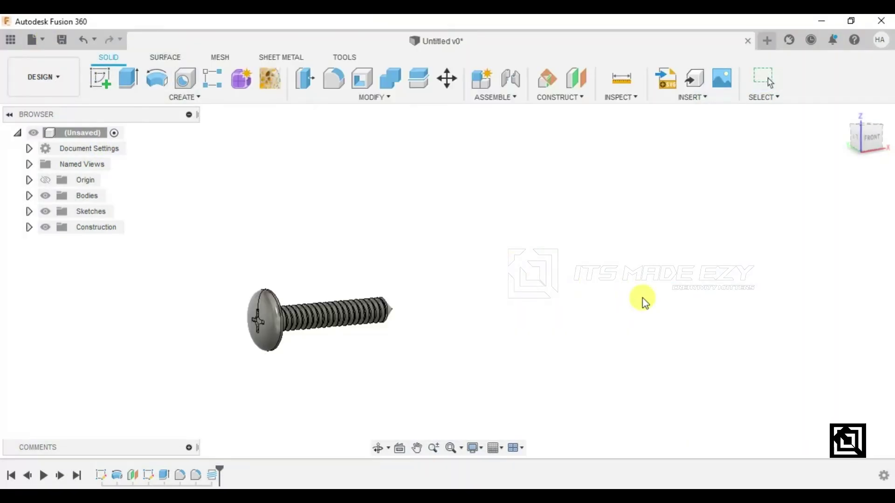